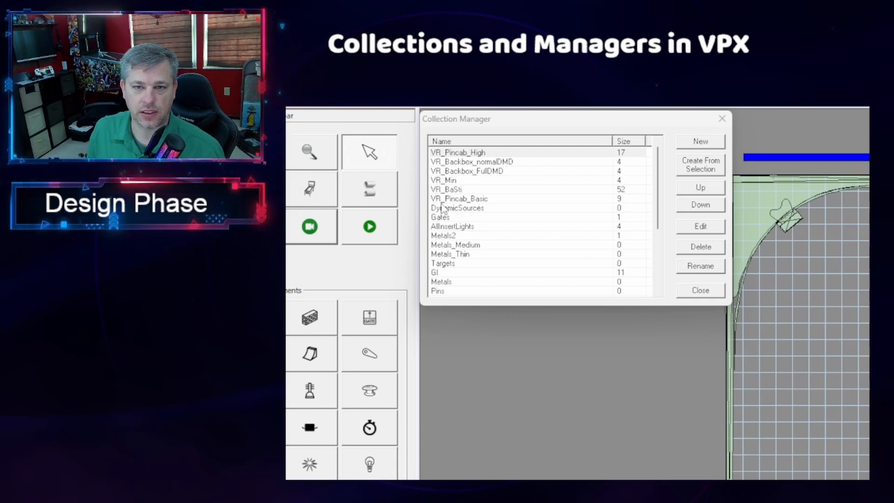
- Select the VR_Pincab_Basic collection and close the Collection Manager
{"action": "left_click", "coordinate": [470, 200]}
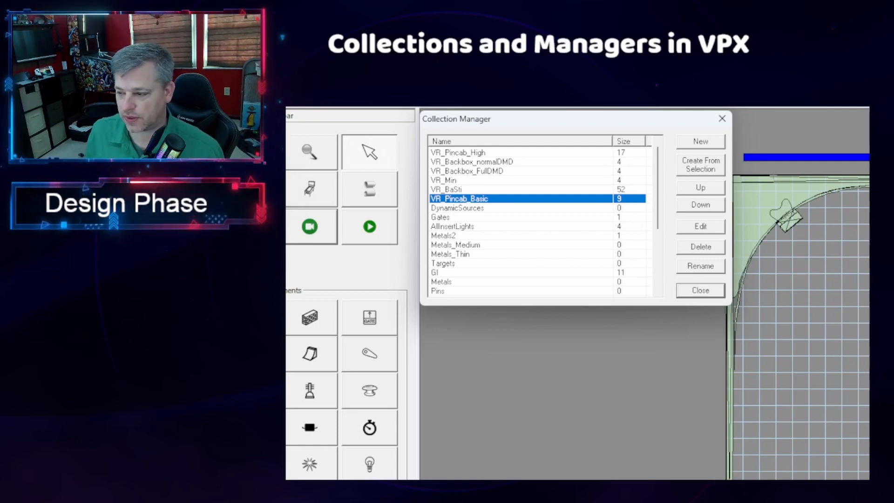
{"action": "left_click", "coordinate": [723, 120]}
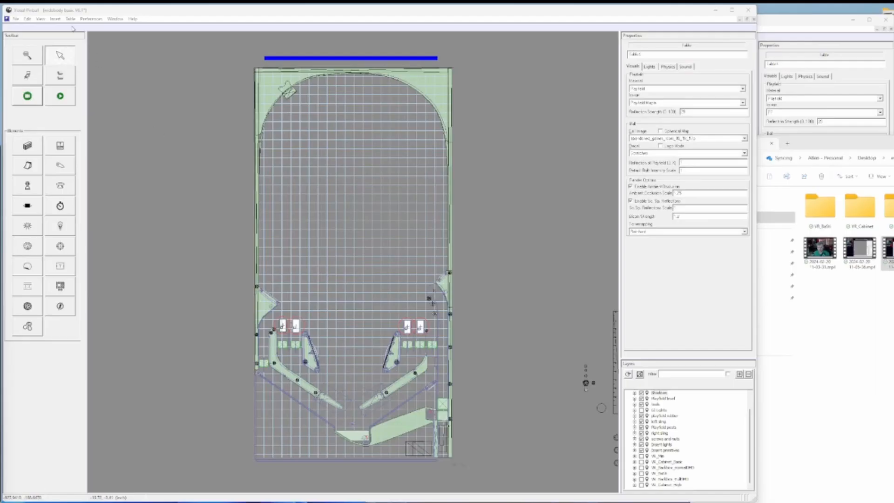
- Open the Material Manager for the table and add a new material
{"action": "left_click", "coordinate": [70, 19]}
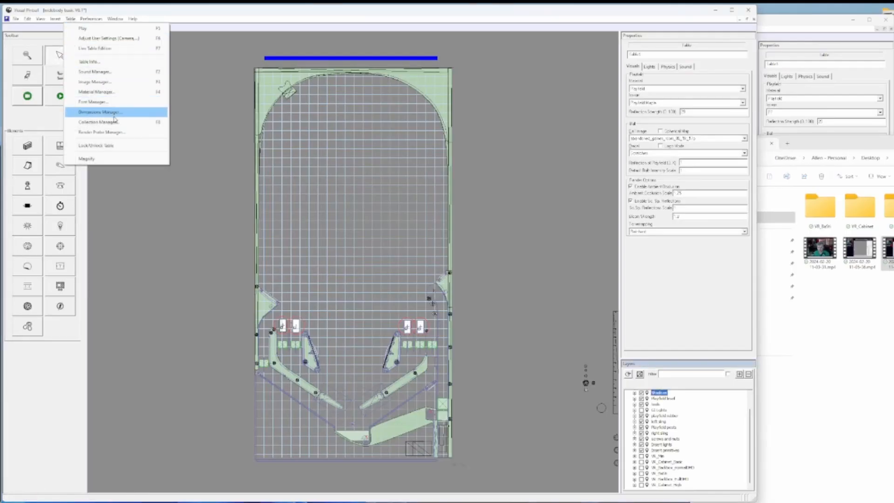
{"action": "left_click", "coordinate": [104, 92]}
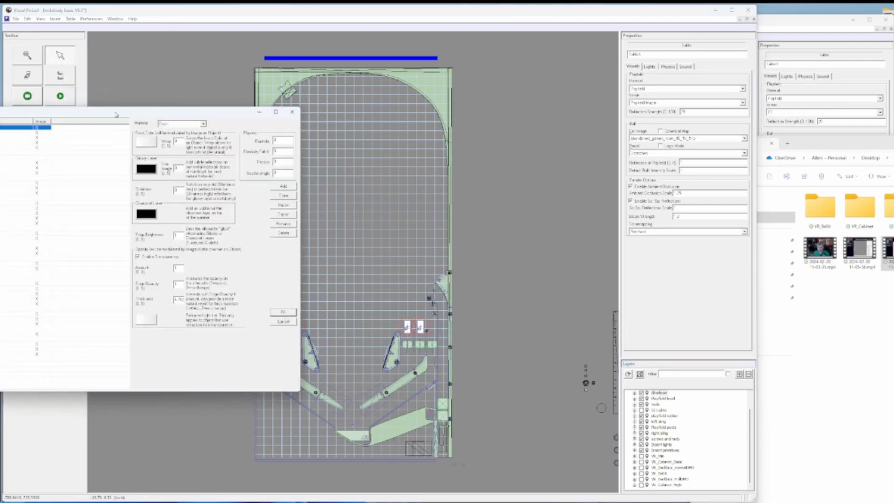
{"action": "left_click_drag", "start_coordinate": [116, 115], "coordinate": [278, 76]}
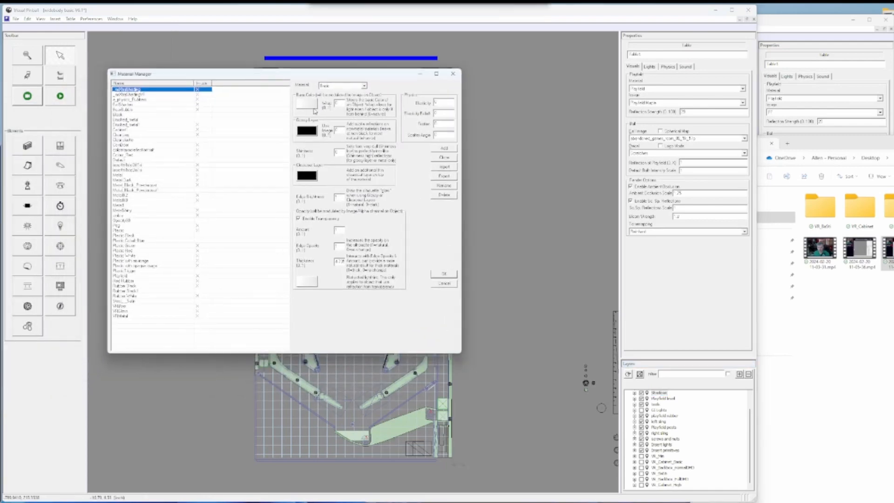
{"action": "left_click", "coordinate": [445, 149]}
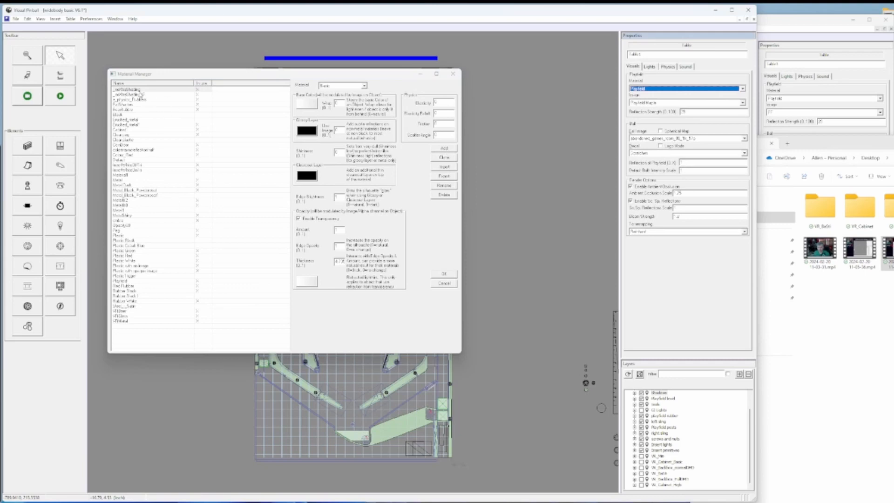
- Import the material file _noXtraShadingVR.mat from the VR_Min_Room material folder under VPX resources on the desktop
{"action": "left_click", "coordinate": [442, 169]}
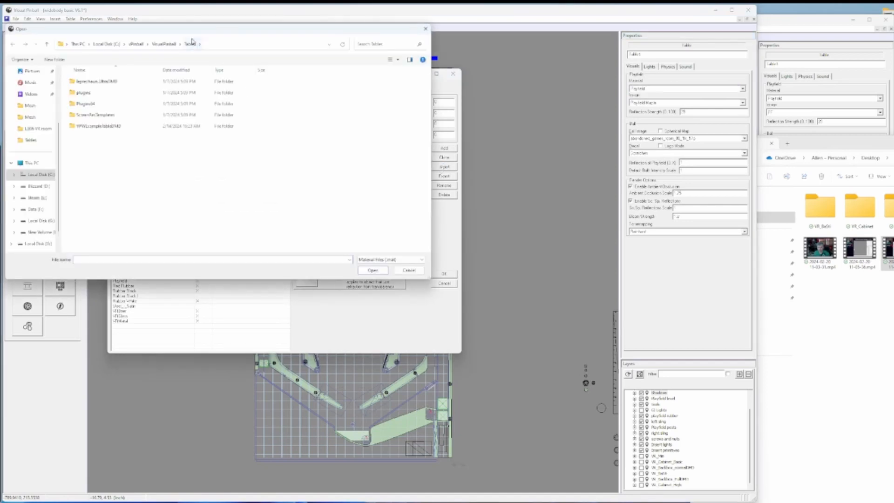
{"action": "left_click", "coordinate": [247, 73]}
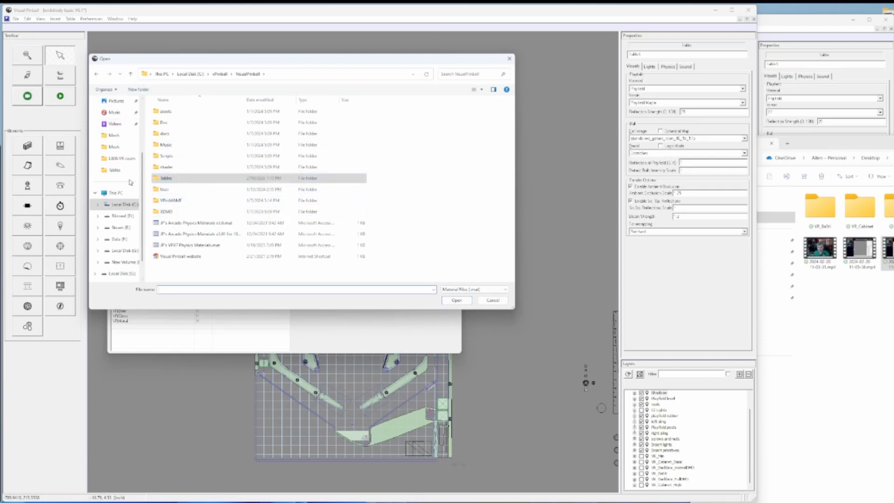
{"action": "left_click", "coordinate": [124, 206]}
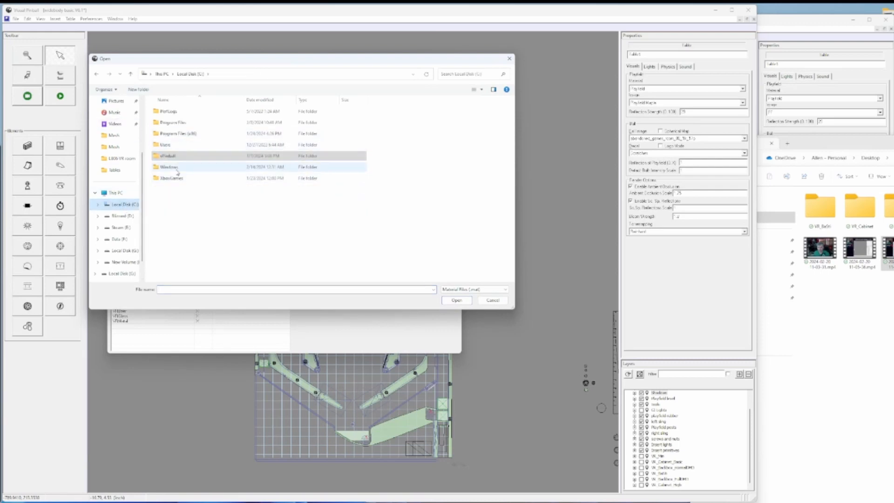
{"action": "scroll", "coordinate": [115, 221], "scroll_direction": "up", "scroll_amount": 3}
{"action": "left_click", "coordinate": [116, 149]}
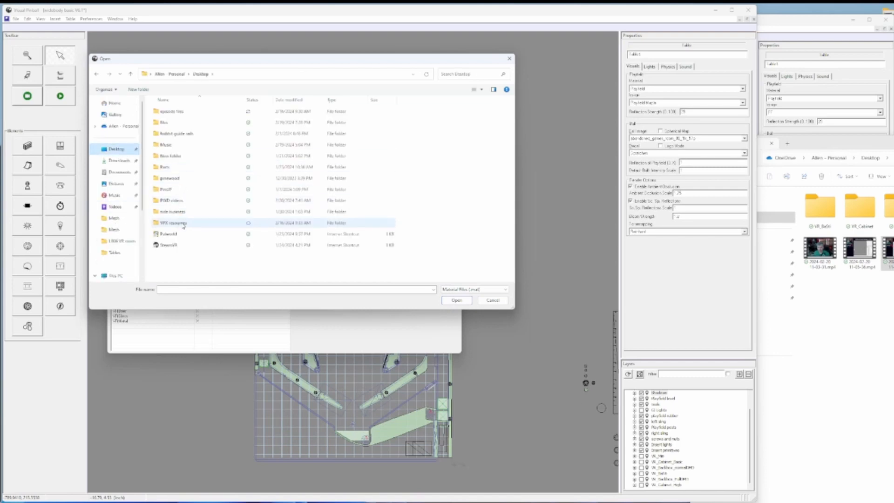
{"action": "double_click", "coordinate": [184, 224]}
{"action": "double_click", "coordinate": [186, 134]}
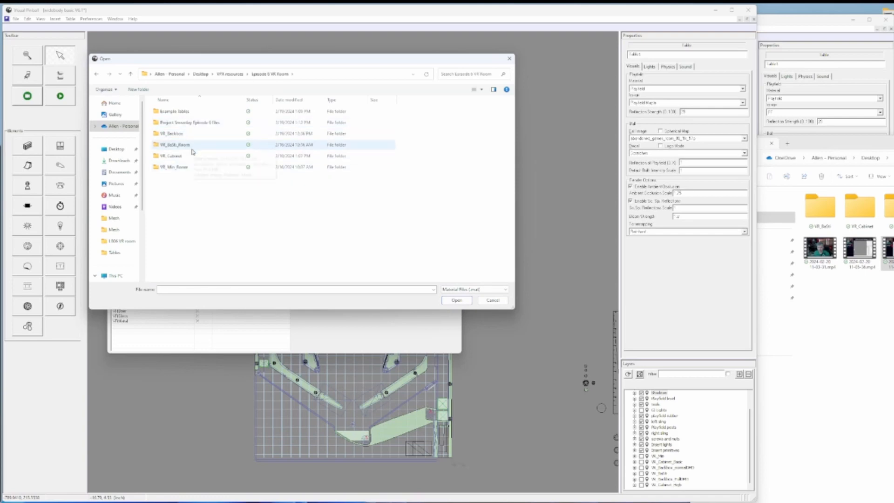
{"action": "left_click", "coordinate": [190, 167]}
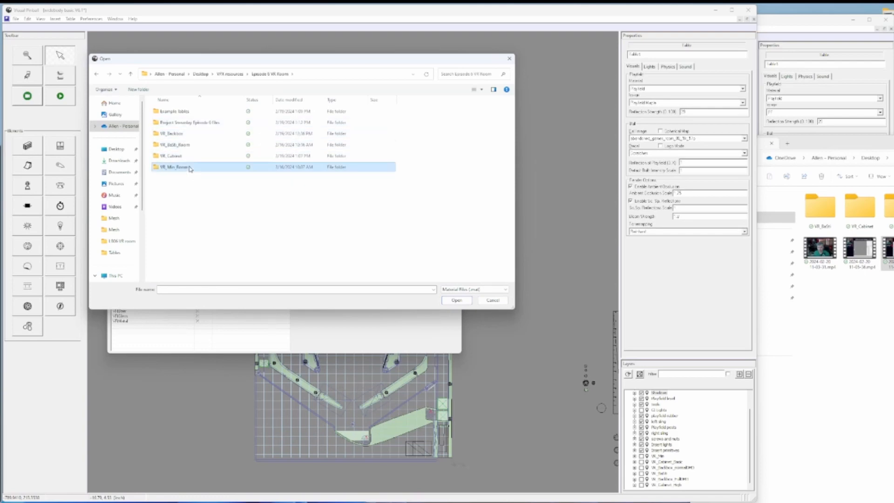
{"action": "double_click", "coordinate": [190, 167]}
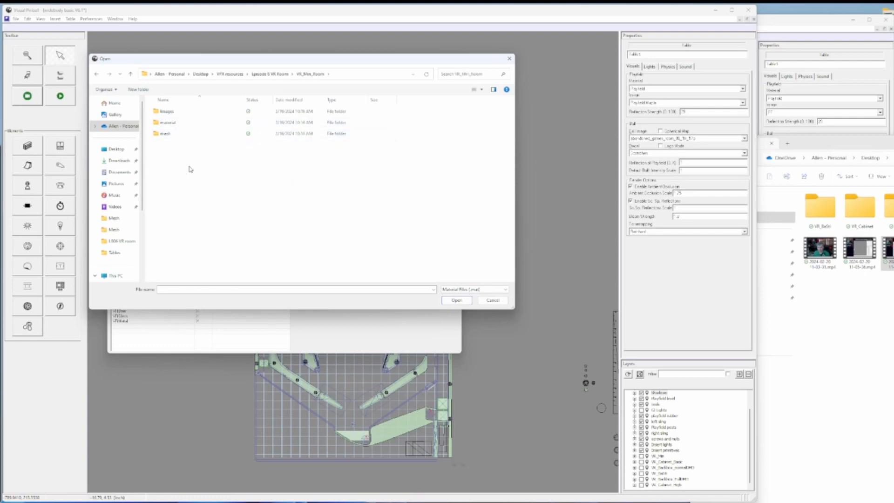
{"action": "double_click", "coordinate": [181, 125]}
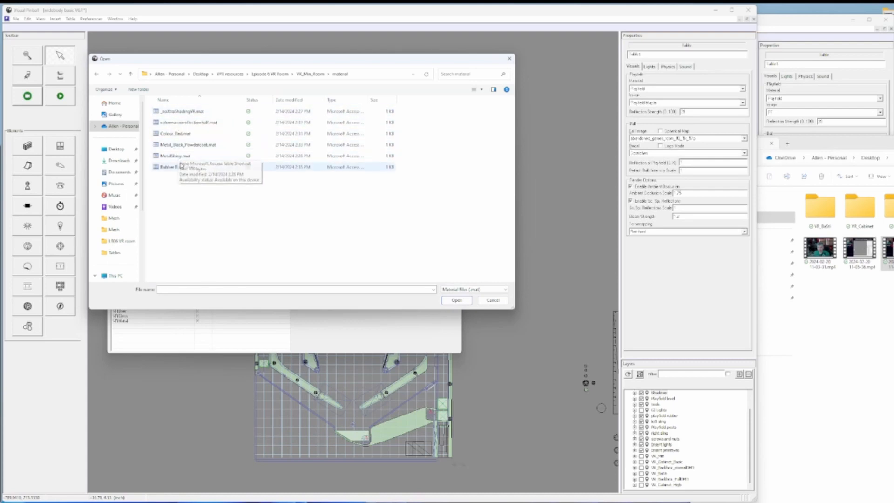
{"action": "left_click", "coordinate": [177, 114]}
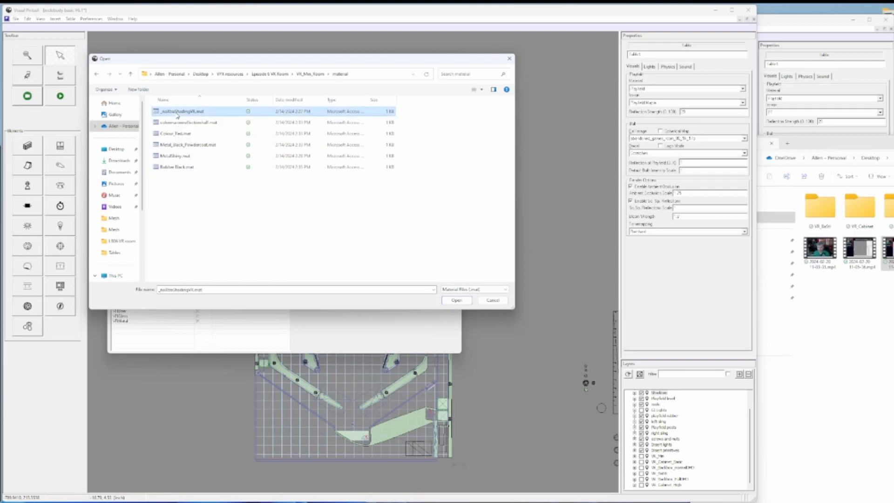
{"action": "left_click", "coordinate": [449, 299]}
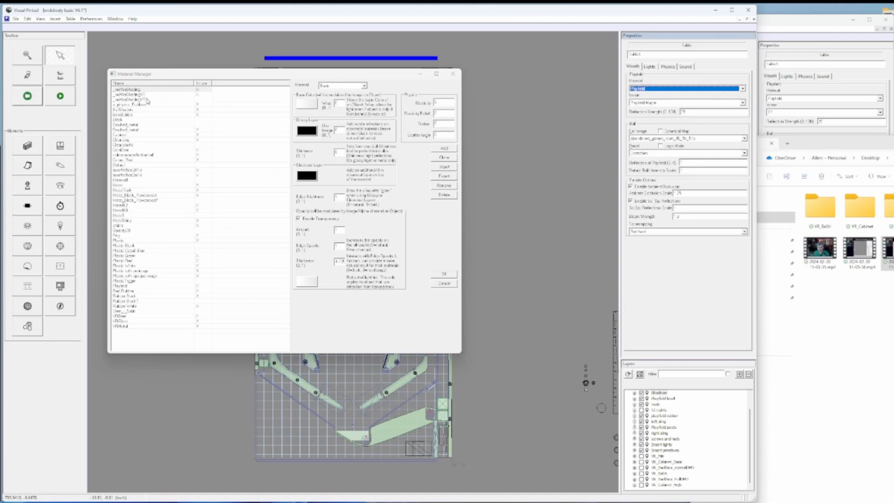
- Delete the newly imported duplicate of the _noXtraShadingVR material
{"action": "left_click", "coordinate": [147, 99]}
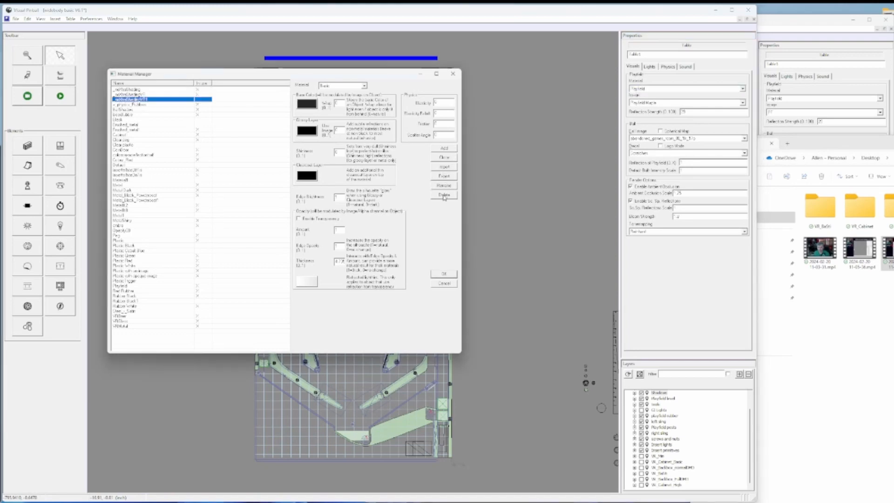
{"action": "left_click", "coordinate": [444, 196]}
{"action": "left_click", "coordinate": [450, 278]}
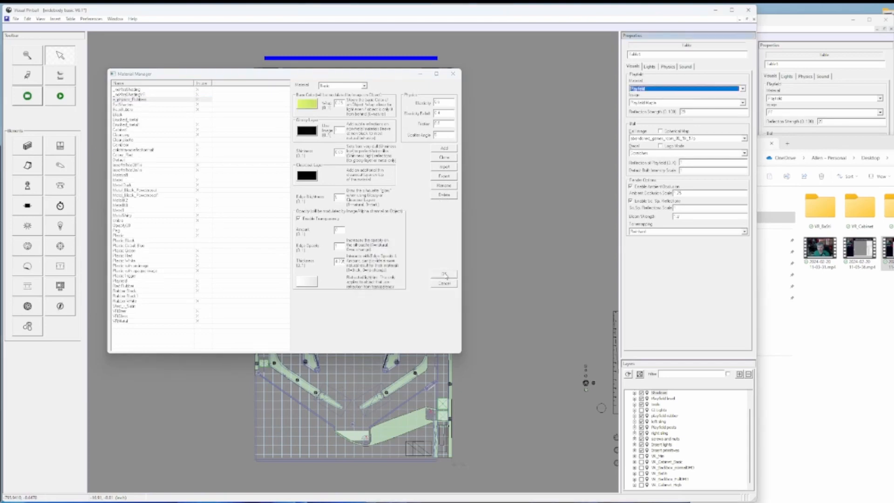
- Accept the changes in the Material Manager and open the Image Manager
{"action": "left_click", "coordinate": [445, 275]}
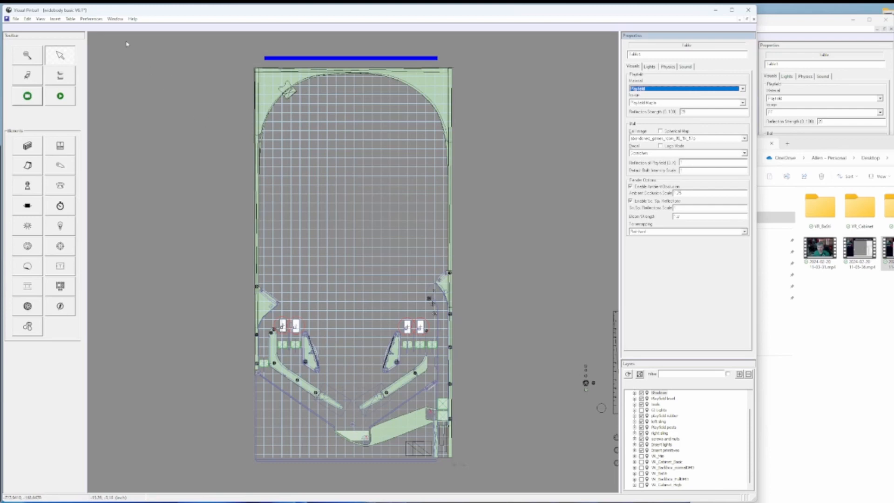
{"action": "left_click", "coordinate": [97, 21]}
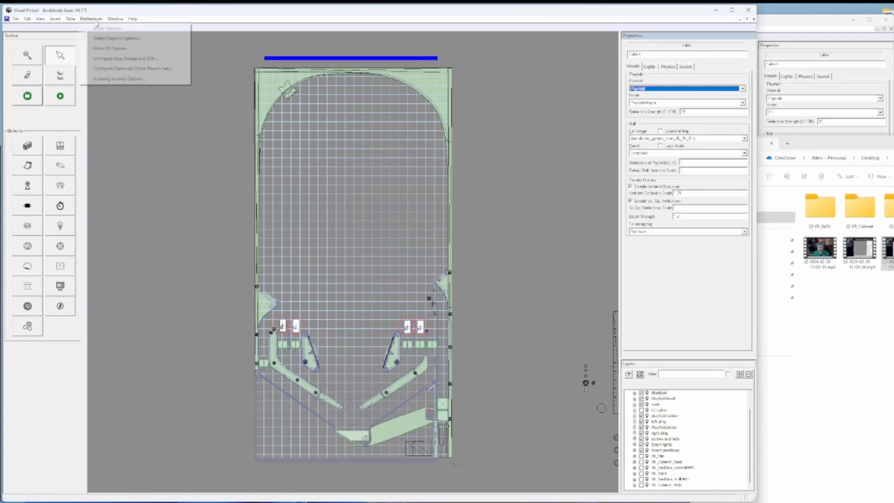
{"action": "left_click", "coordinate": [73, 20]}
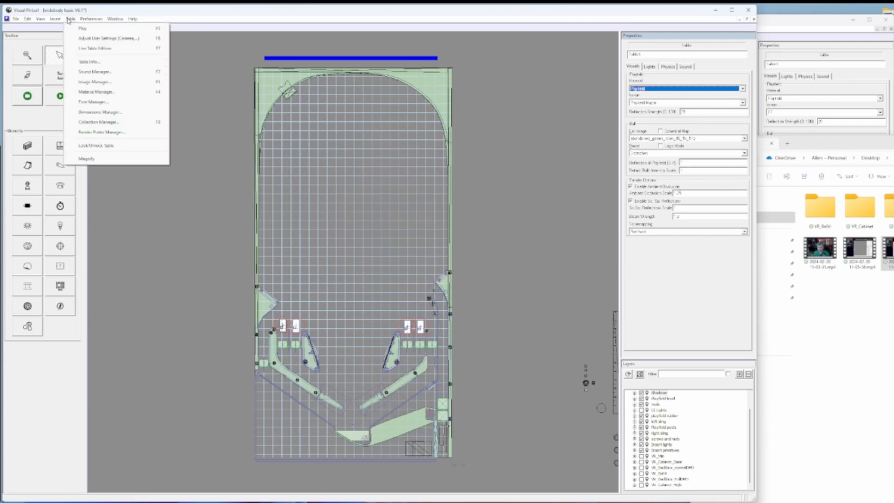
{"action": "left_click", "coordinate": [95, 82]}
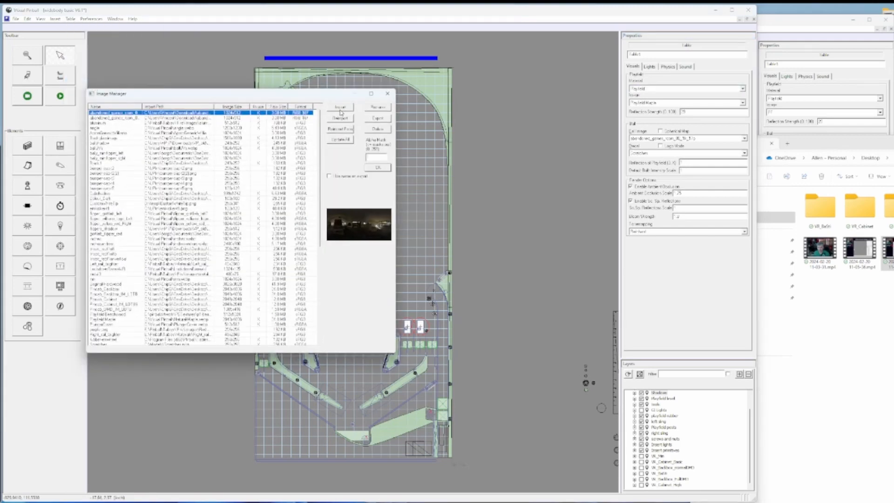
- Import VR_Floor.png, VR_Roof.jpg, VR_Wall_Left.jpg and VR_Wall_Right.jpg from the images folder inside VR_Min_Room
{"action": "left_click", "coordinate": [341, 108]}
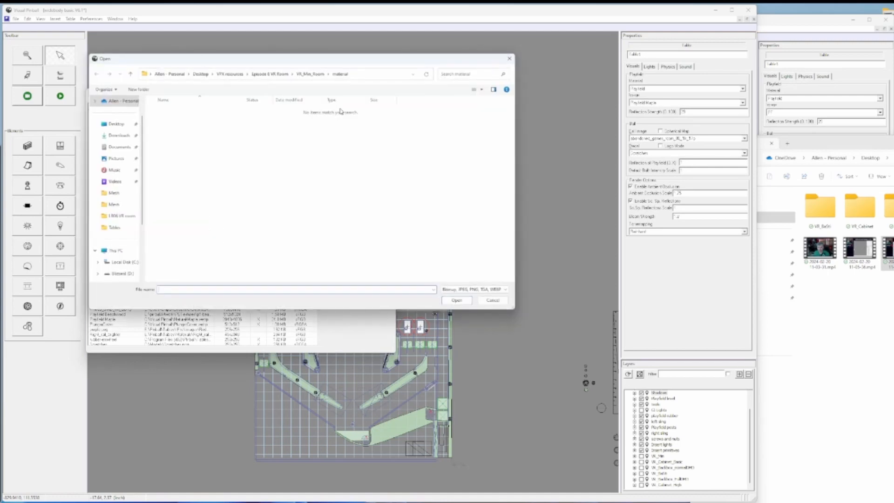
{"action": "left_click", "coordinate": [313, 74]}
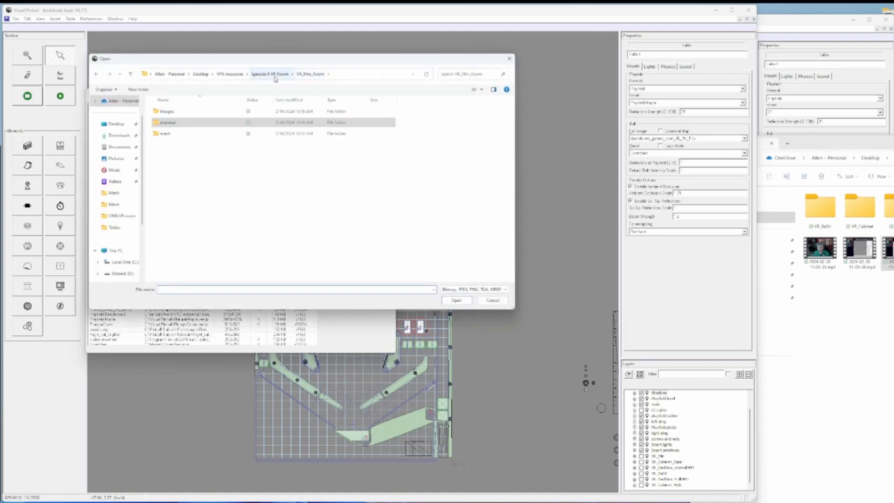
{"action": "left_click", "coordinate": [273, 74]}
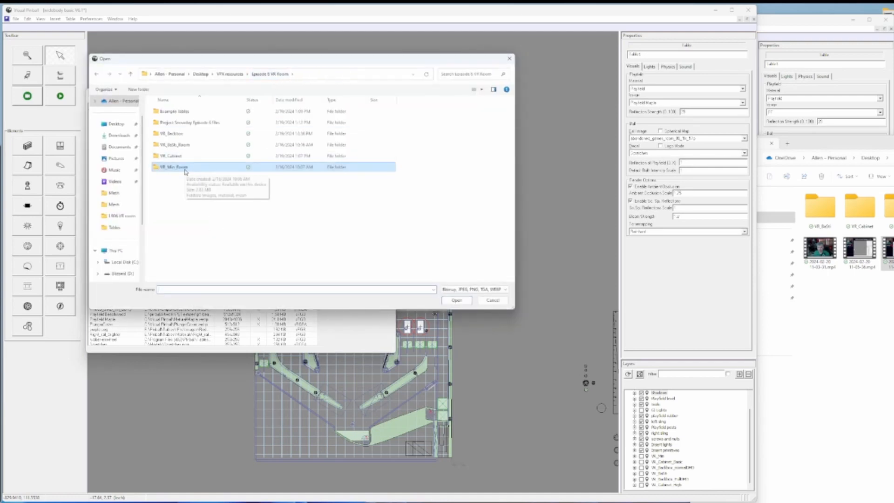
{"action": "double_click", "coordinate": [184, 134]}
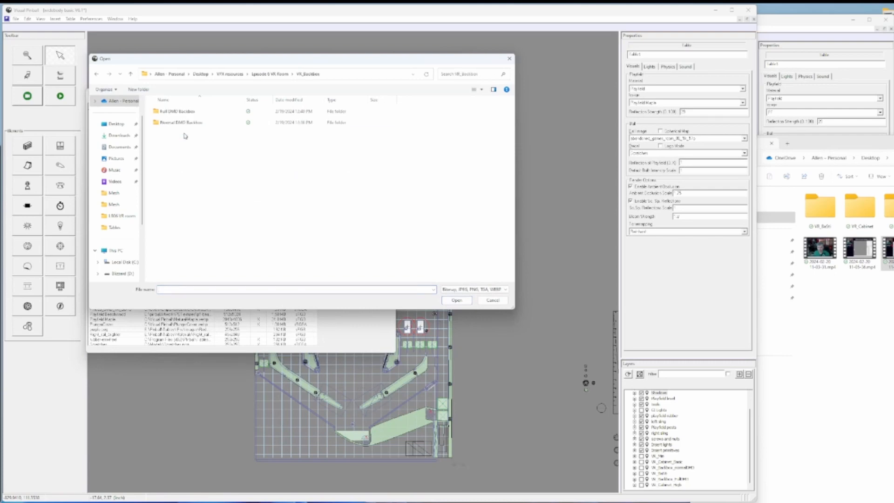
{"action": "left_click", "coordinate": [97, 74]}
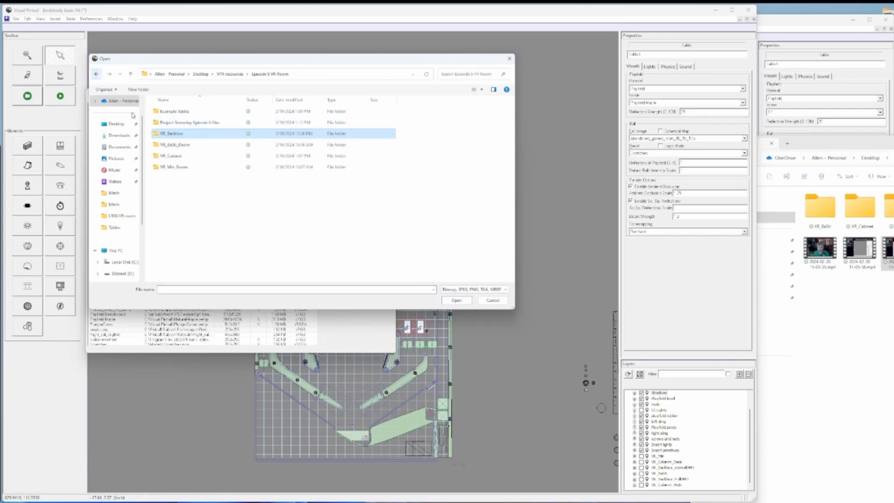
{"action": "double_click", "coordinate": [182, 167]}
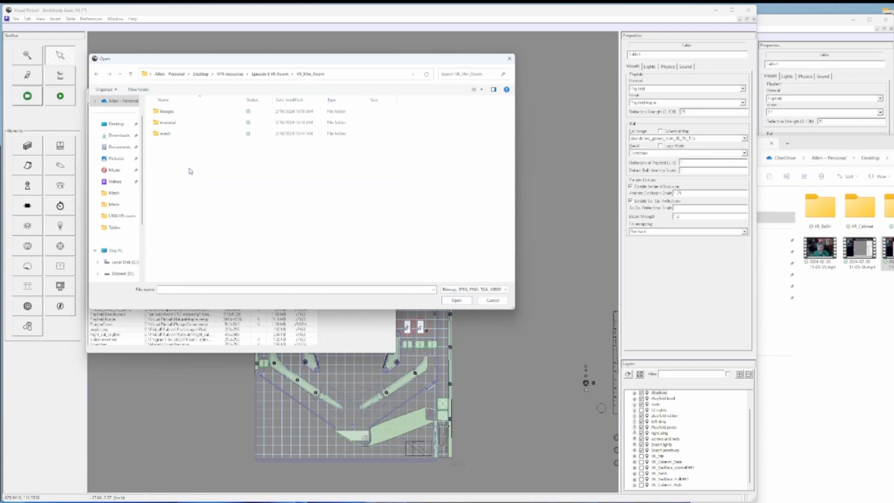
{"action": "left_click", "coordinate": [173, 116]}
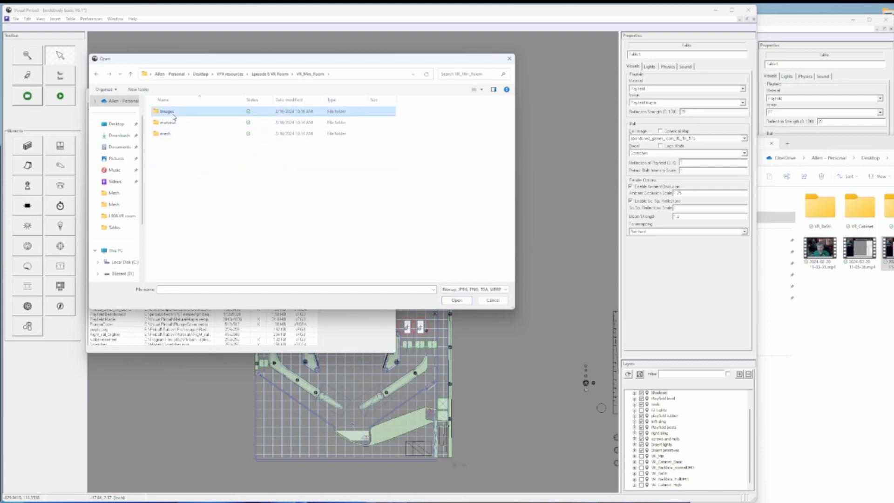
{"action": "double_click", "coordinate": [168, 112]}
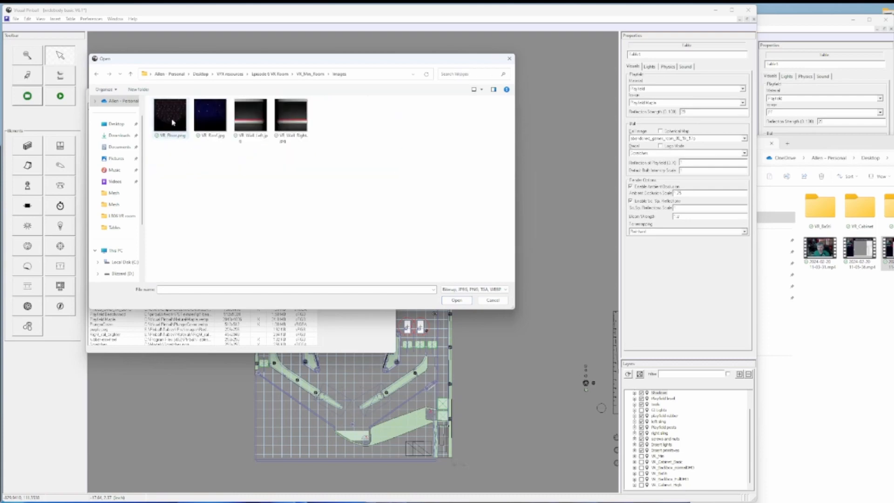
{"action": "left_click_drag", "start_coordinate": [330, 168], "coordinate": [175, 110]}
{"action": "left_click", "coordinate": [456, 301]}
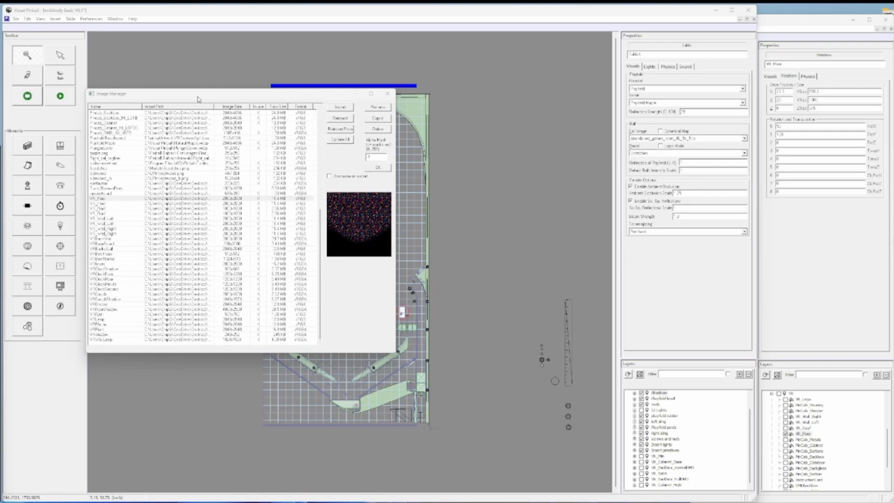
- Preview the VRClockHour and VR_Floor images and examine the alpha mask value of VR_Floor
{"action": "left_click", "coordinate": [374, 158]}
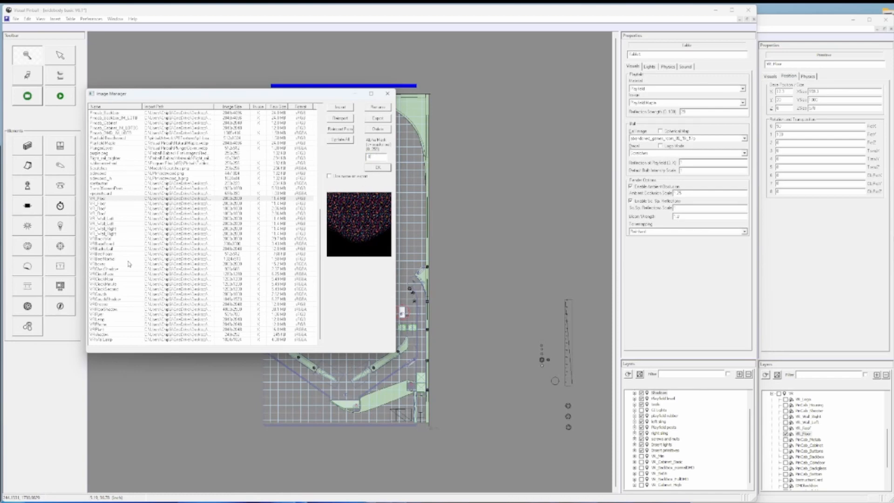
{"action": "left_click", "coordinate": [112, 279]}
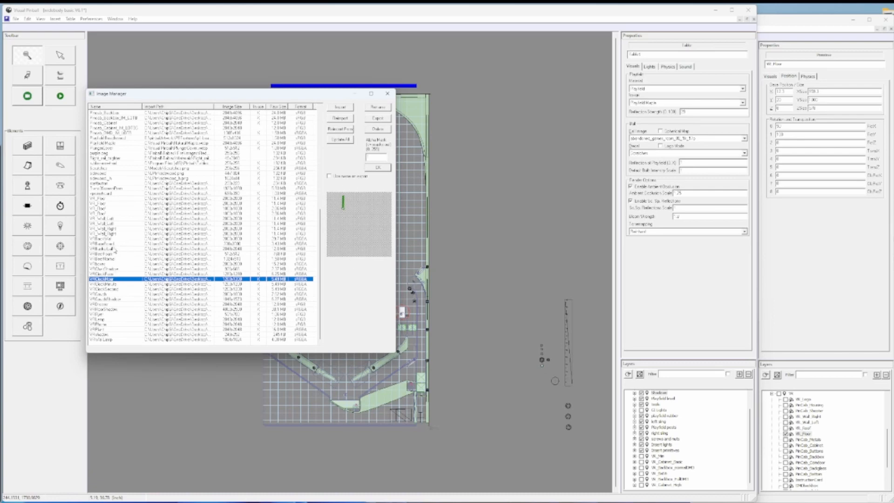
{"action": "left_click", "coordinate": [113, 199]}
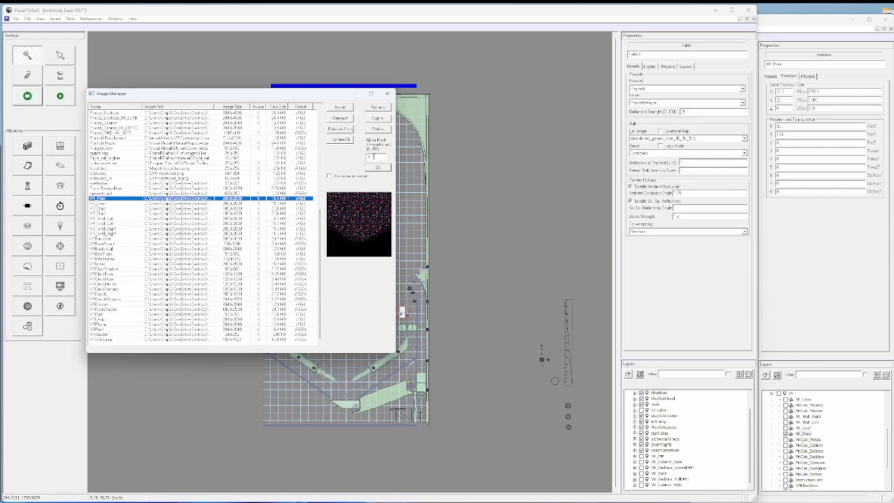
{"action": "double_click", "coordinate": [368, 157]}
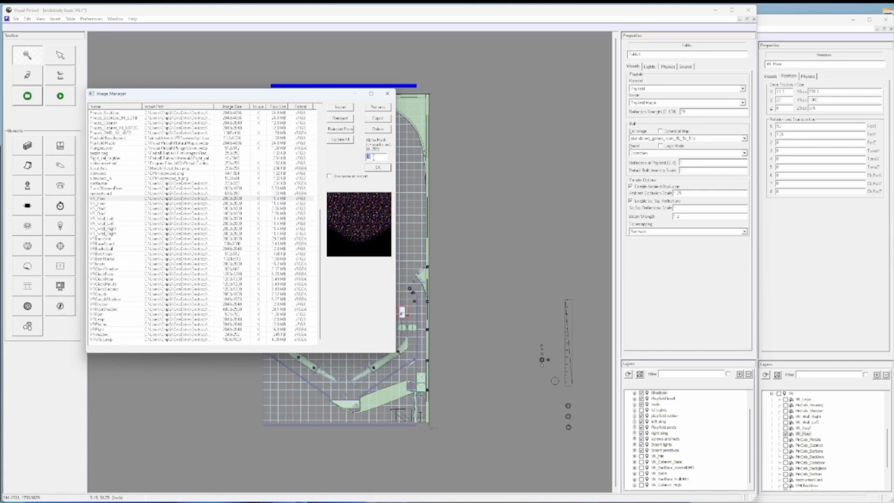
- In the example table's Image Manager, preview the VR floor, roof and wall images and check their alpha mask settings
{"action": "left_click", "coordinate": [832, 24]}
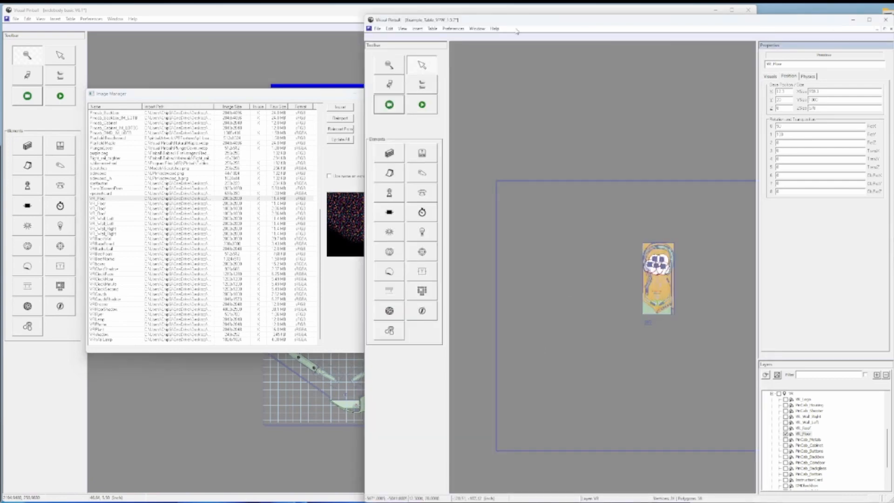
{"action": "left_click", "coordinate": [418, 29]}
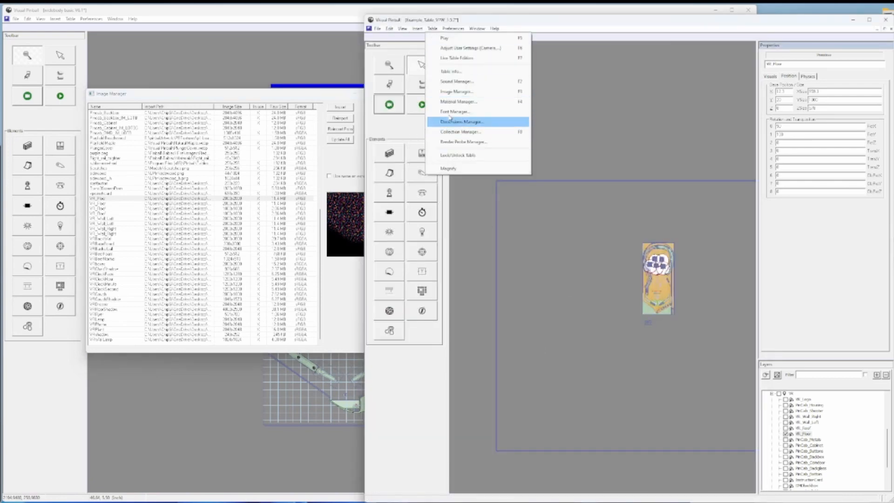
{"action": "left_click", "coordinate": [455, 93]}
{"action": "scroll", "coordinate": [211, 238], "scroll_direction": "down", "scroll_amount": 20}
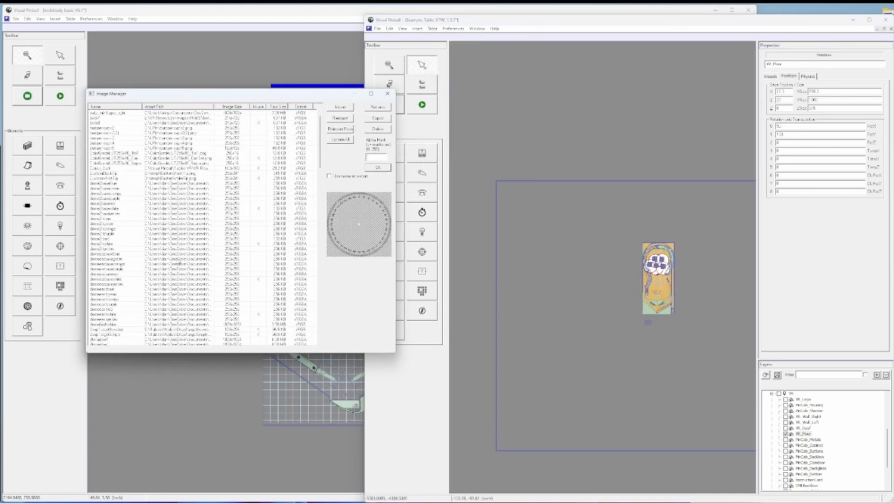
{"action": "scroll", "coordinate": [178, 268], "scroll_direction": "down", "scroll_amount": 15}
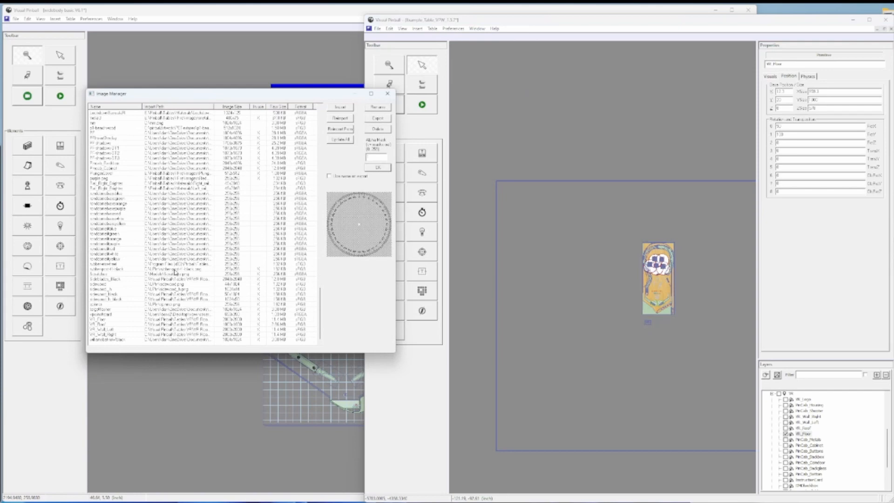
{"action": "left_click", "coordinate": [115, 320]}
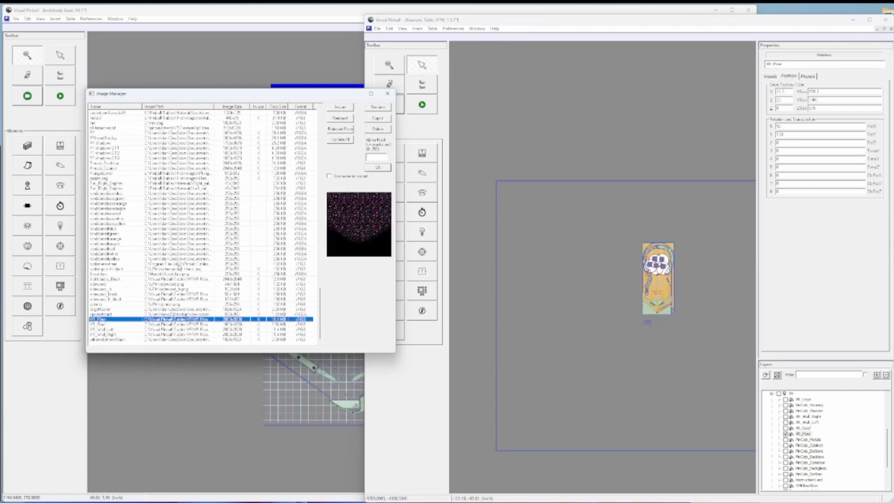
{"action": "left_click", "coordinate": [106, 324]}
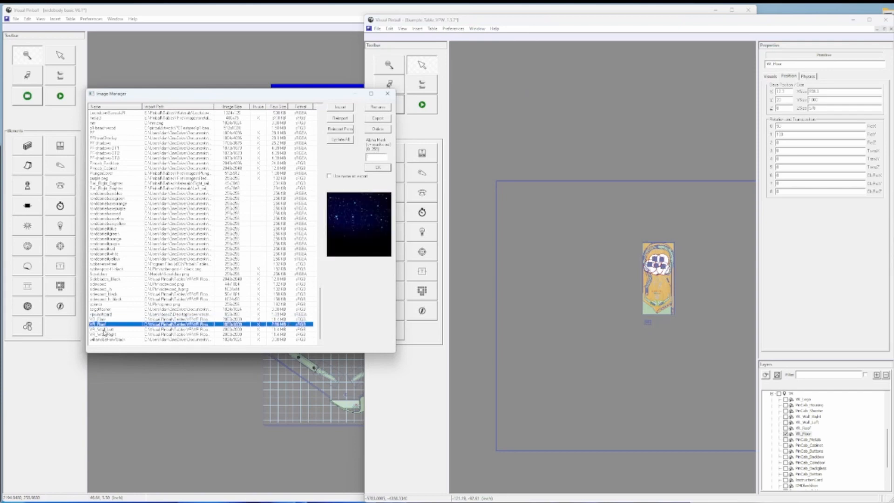
{"action": "left_click", "coordinate": [105, 329]}
{"action": "left_click", "coordinate": [106, 334]}
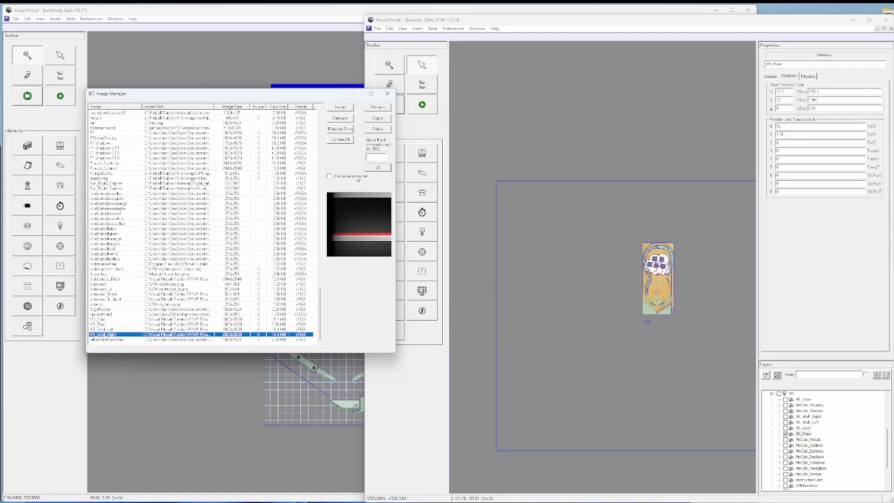
- Return to the working table and close its Image Manager, keeping the imported images
{"action": "left_click", "coordinate": [329, 12]}
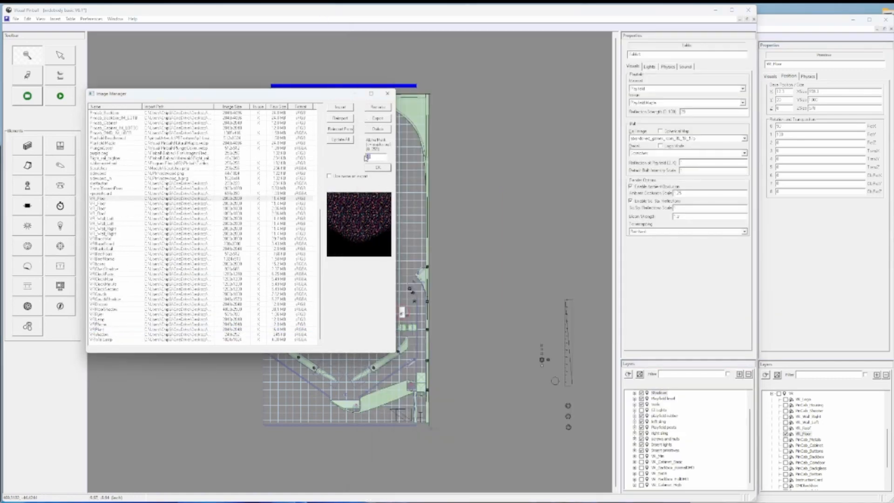
{"action": "left_click", "coordinate": [377, 168]}
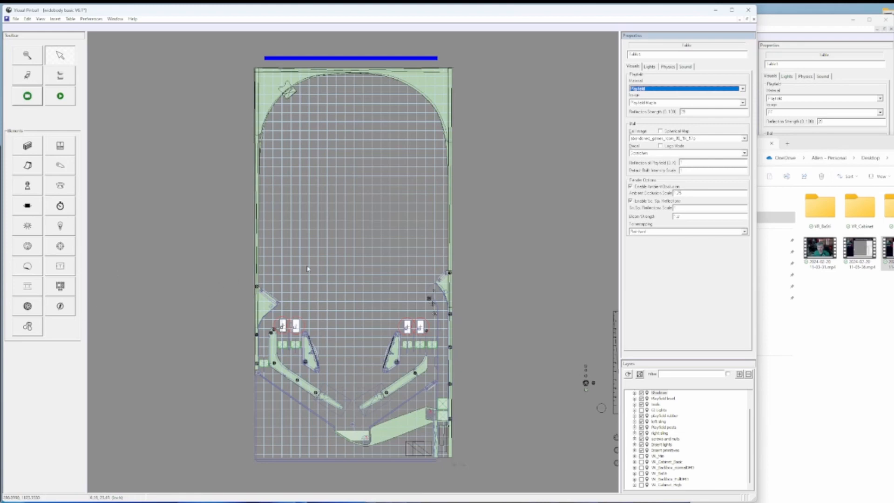
{"action": "scroll", "coordinate": [309, 268], "scroll_direction": "down", "scroll_amount": 3}
{"action": "scroll", "coordinate": [309, 268], "scroll_direction": "up", "scroll_amount": 3}
- In the example table, show and select VR_Floor in the VR layer and examine its extent around the playfield
{"action": "left_click", "coordinate": [789, 24]}
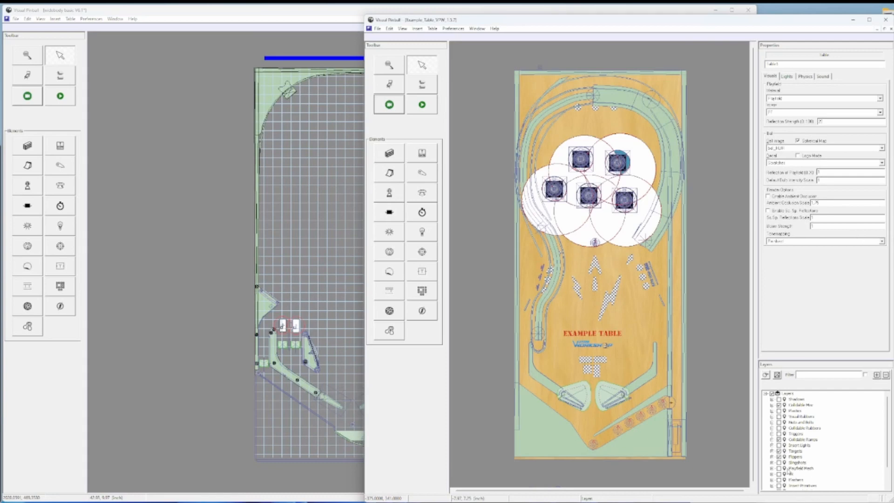
{"action": "scroll", "coordinate": [788, 472], "scroll_direction": "down", "scroll_amount": 2}
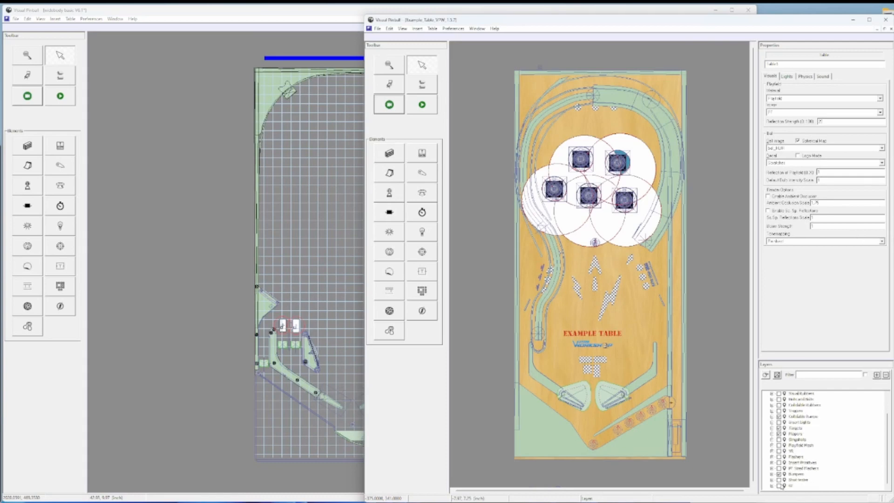
{"action": "left_click", "coordinate": [772, 451]}
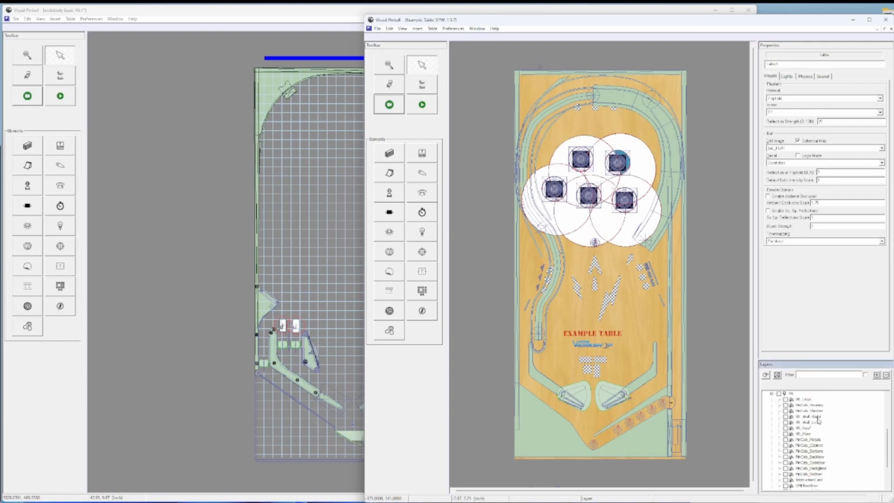
{"action": "left_click", "coordinate": [793, 434]}
{"action": "left_click", "coordinate": [793, 436]}
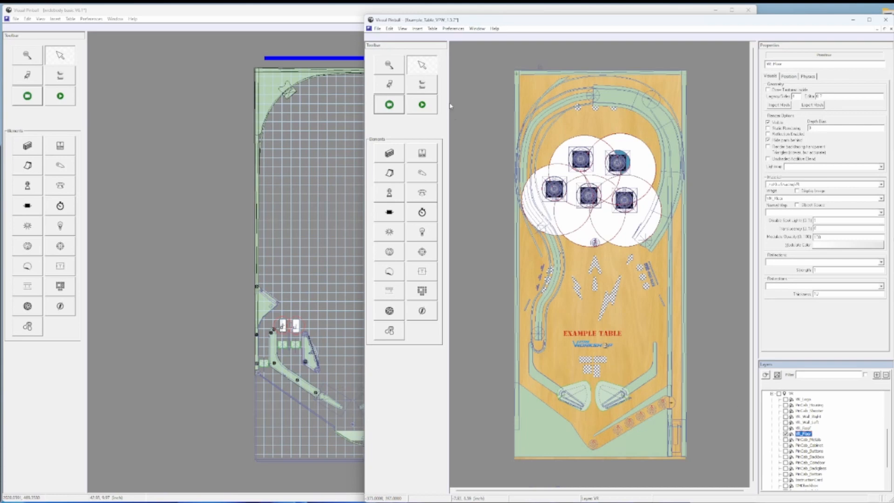
{"action": "left_click", "coordinate": [389, 65]}
{"action": "right_click", "coordinate": [618, 238]}
{"action": "right_click", "coordinate": [609, 260]}
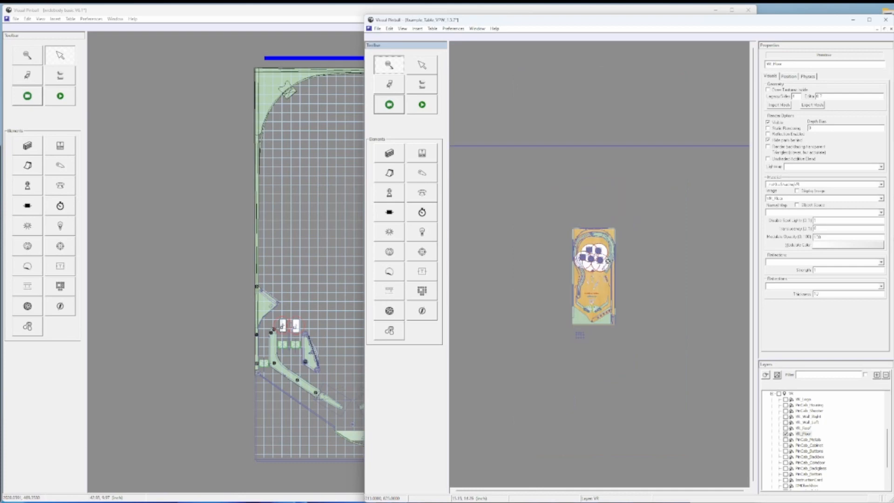
{"action": "left_click", "coordinate": [553, 271]}
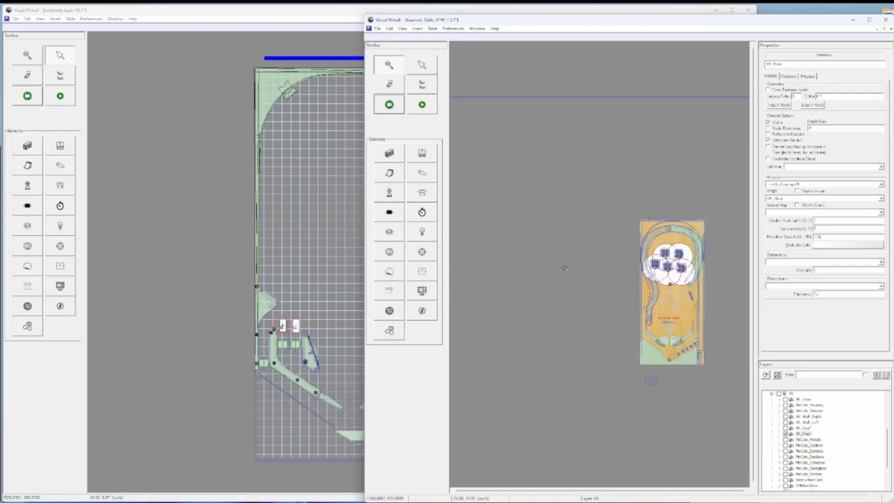
{"action": "right_click", "coordinate": [565, 274]}
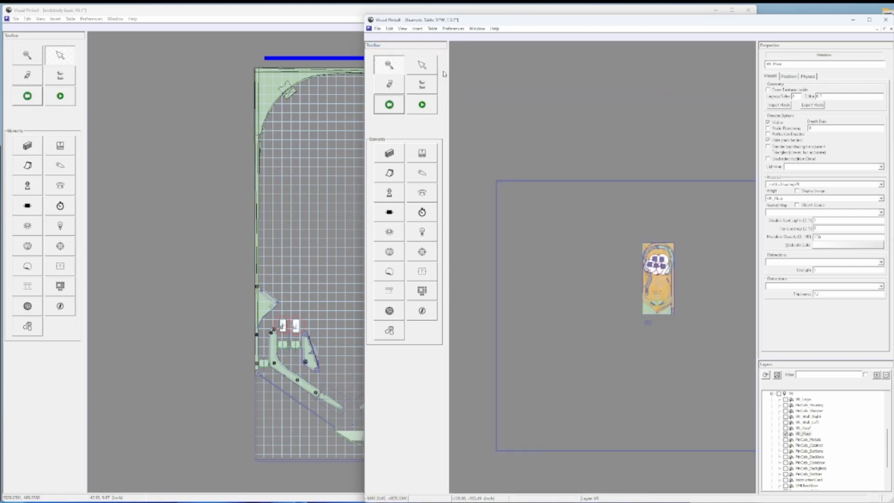
{"action": "left_click", "coordinate": [423, 66]}
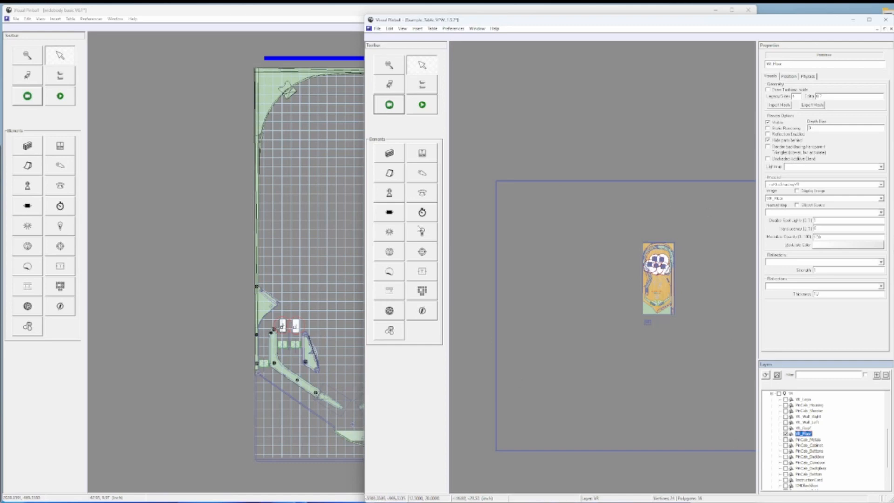
- Place a new primitive in the empty area to the left of the playfield in the working table
{"action": "left_click", "coordinate": [28, 65]}
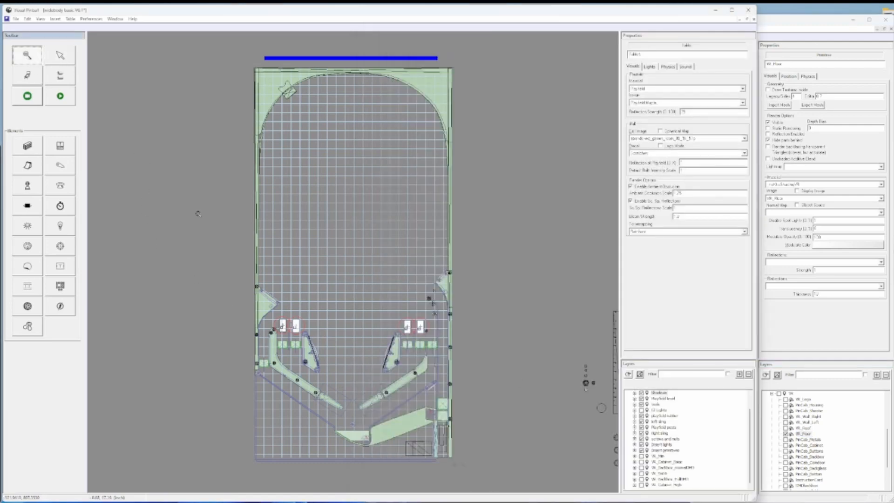
{"action": "right_click", "coordinate": [340, 245]}
{"action": "right_click", "coordinate": [348, 259]}
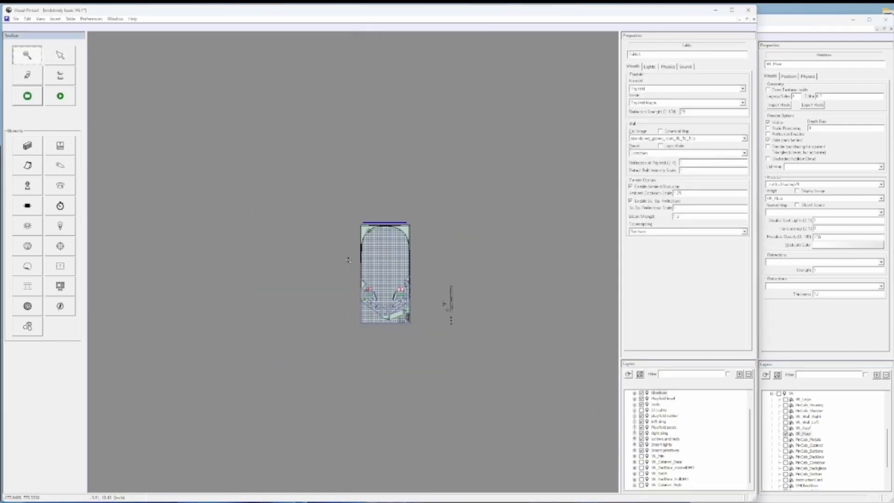
{"action": "left_click", "coordinate": [28, 310]}
{"action": "left_click", "coordinate": [303, 265]}
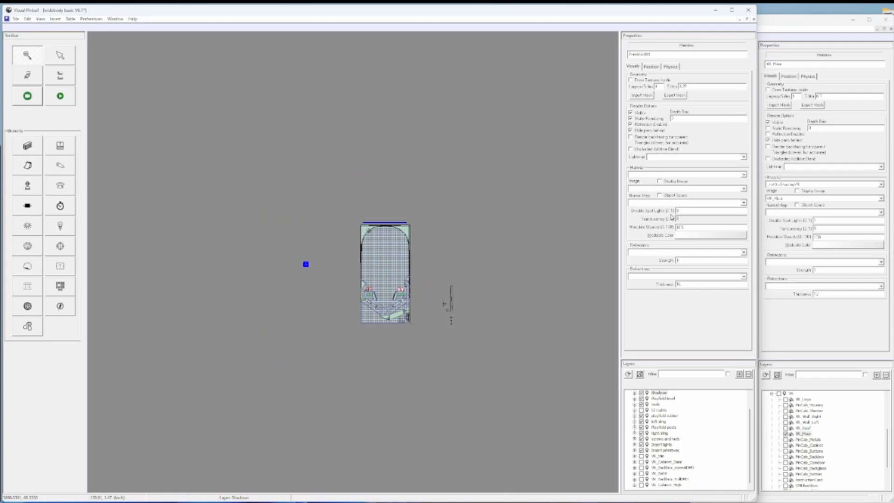
- Import the VR_Floor.obj mesh from the mesh folder inside VR_Min_Room into the new primitive
{"action": "left_click", "coordinate": [641, 95]}
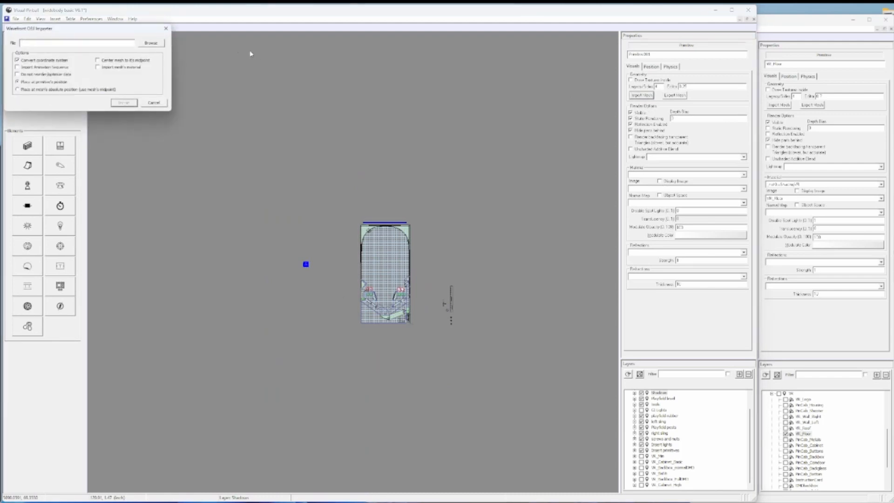
{"action": "left_click", "coordinate": [150, 44]}
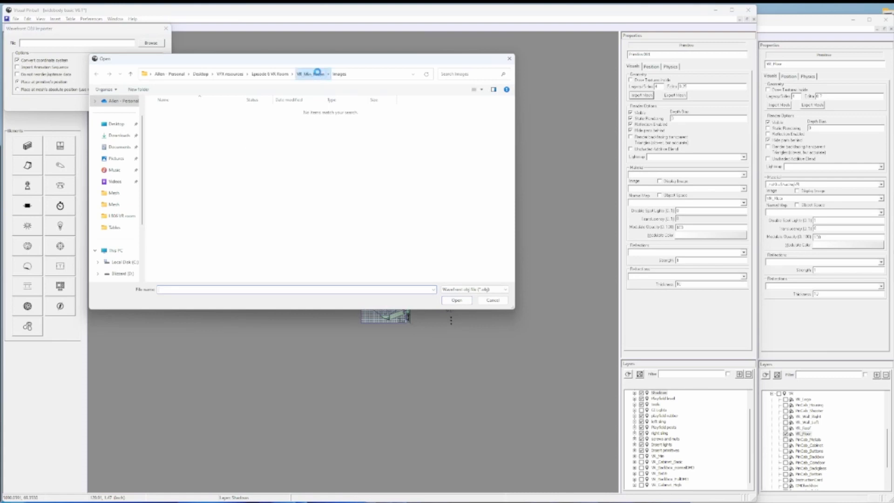
{"action": "left_click", "coordinate": [319, 74]}
{"action": "double_click", "coordinate": [166, 134]}
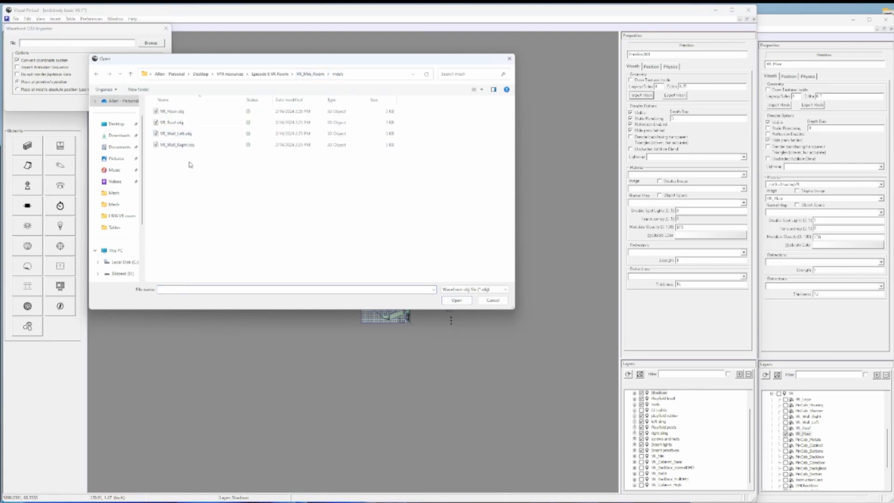
{"action": "left_click", "coordinate": [177, 114]}
{"action": "double_click", "coordinate": [177, 116]}
{"action": "left_click", "coordinate": [130, 105]}
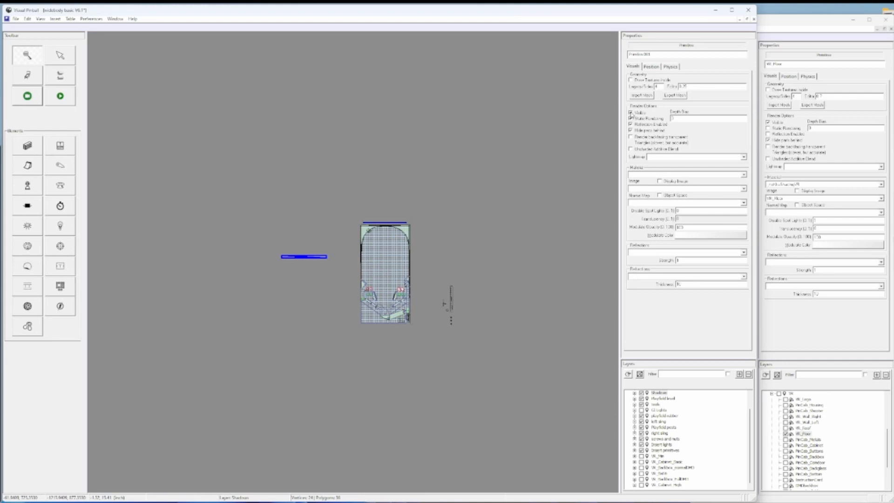
- Turn off static rendering and reflections for the floor primitive and change its edge factor
{"action": "left_click", "coordinate": [632, 118]}
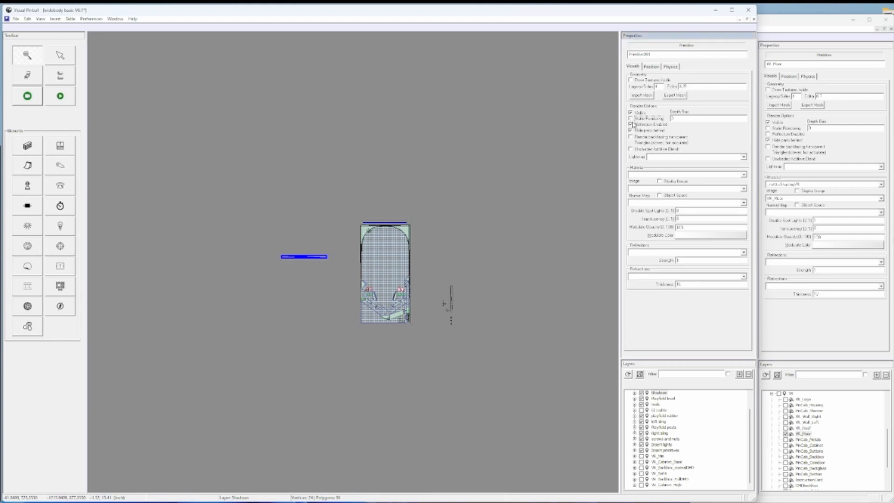
{"action": "left_click_drag", "start_coordinate": [690, 86], "coordinate": [673, 87]}
{"action": "type", "text": "1"}
- Assign the _noXtraShadingVR material and the VR_Floor image to the floor primitive, and set its disable lighting value to 1
{"action": "left_click", "coordinate": [745, 176]}
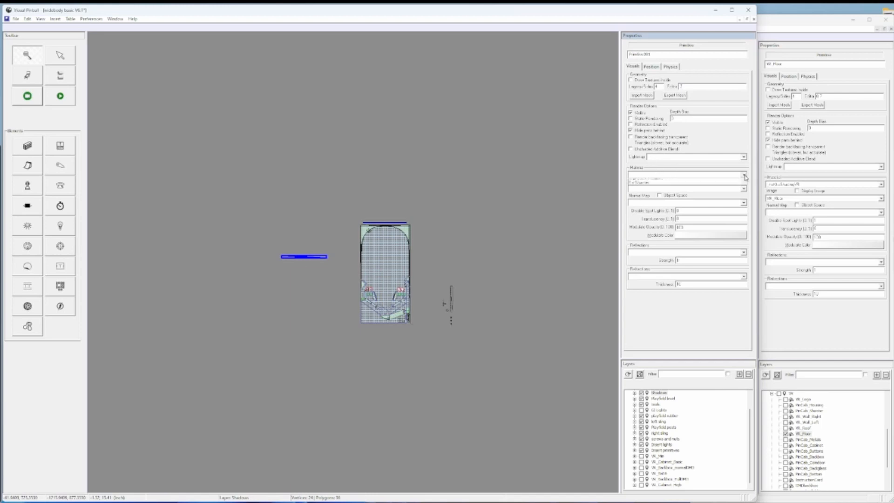
{"action": "left_click", "coordinate": [667, 187]}
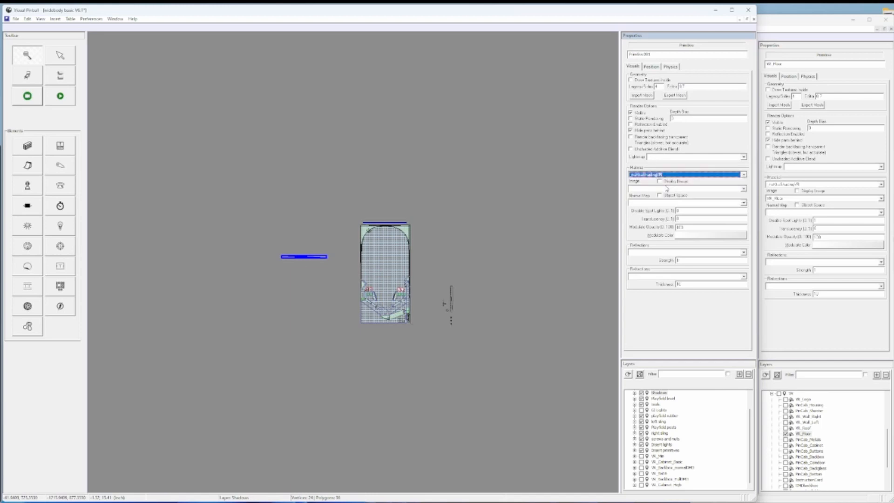
{"action": "left_click", "coordinate": [689, 191]}
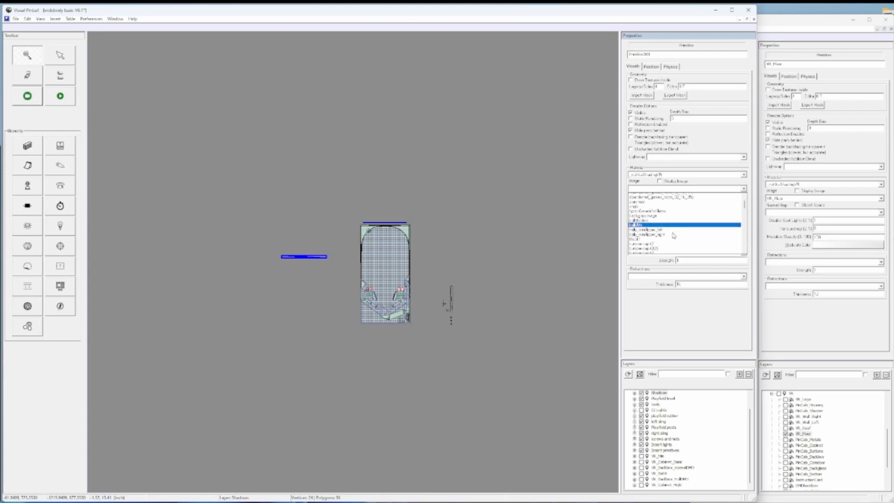
{"action": "scroll", "coordinate": [674, 236], "scroll_direction": "down", "scroll_amount": 10}
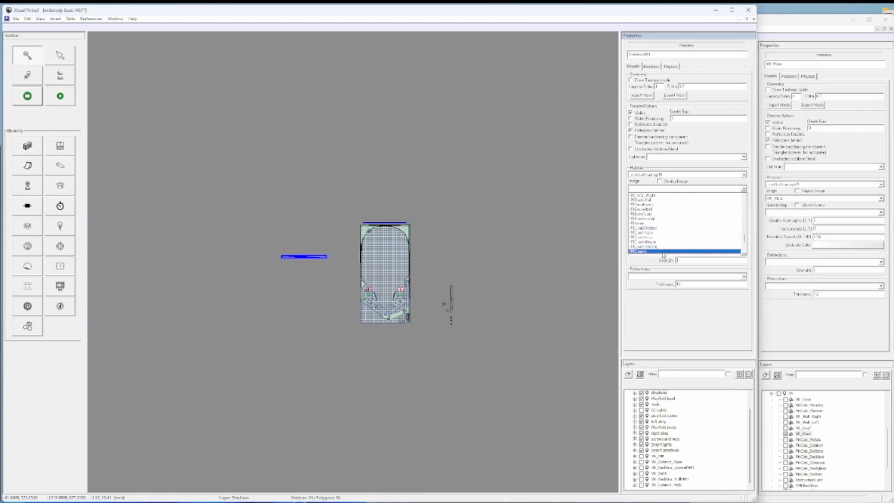
{"action": "scroll", "coordinate": [663, 252], "scroll_direction": "up", "scroll_amount": 3}
{"action": "left_click", "coordinate": [663, 244]}
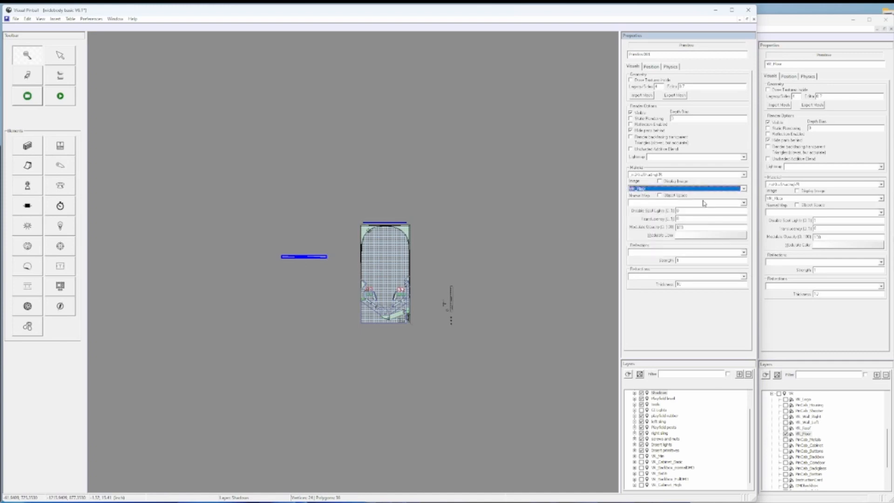
{"action": "left_click_drag", "start_coordinate": [688, 211], "coordinate": [671, 212]}
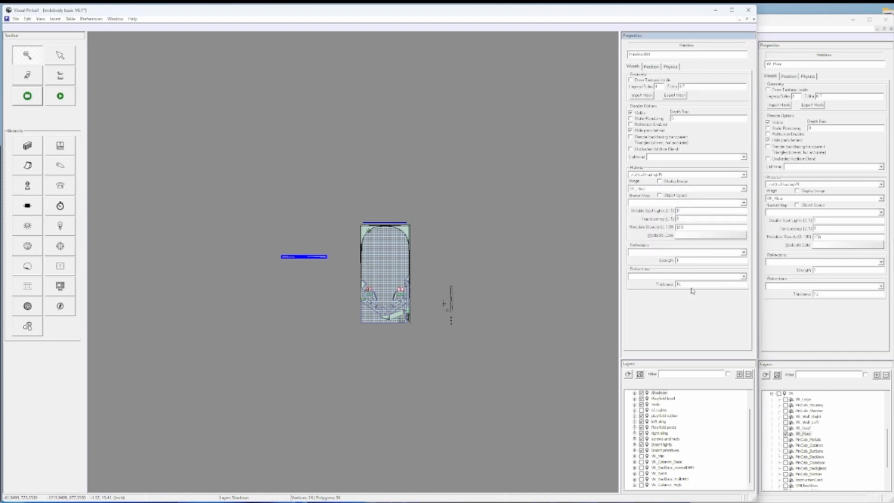
- Set the floor primitive's X base position to match the example table's VR_Floor and its Y base position to 20
{"action": "left_click", "coordinate": [651, 67]}
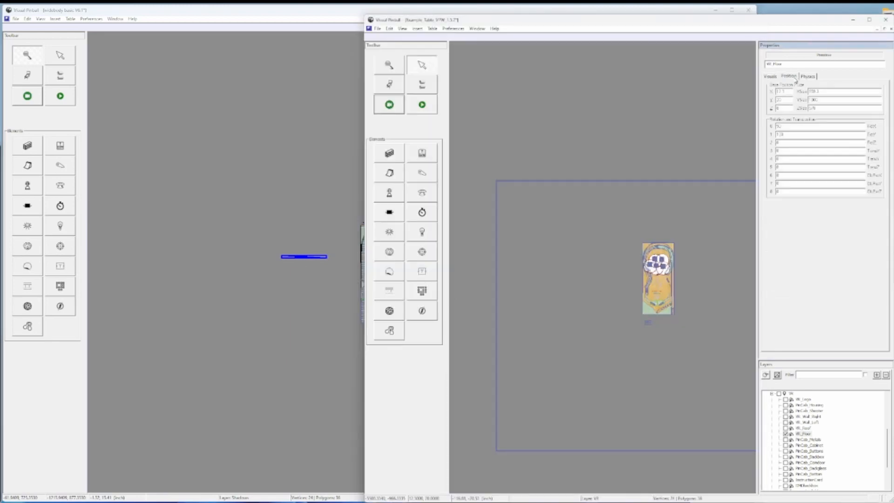
{"action": "left_click", "coordinate": [789, 76]}
{"action": "left_click", "coordinate": [307, 14]}
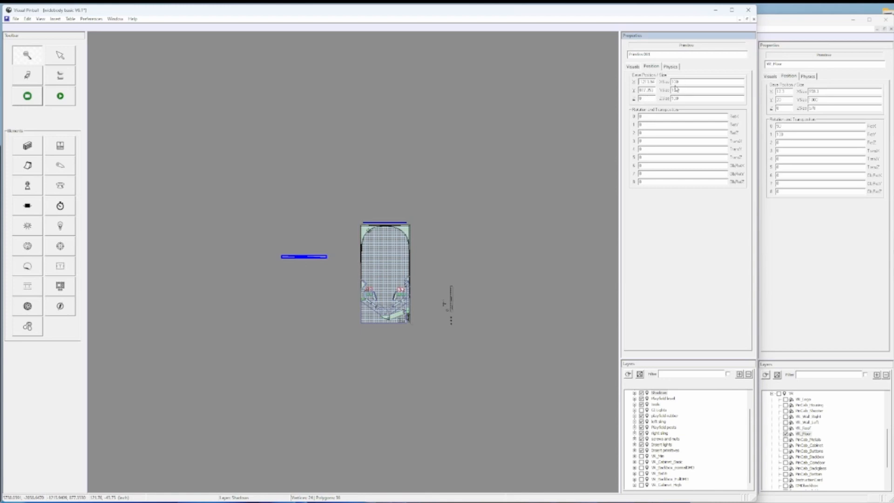
{"action": "left_click_drag", "start_coordinate": [685, 81], "coordinate": [664, 86]}
{"action": "type", "text": "0"}
{"action": "double_click", "coordinate": [647, 92]}
{"action": "type", "text": "20"}
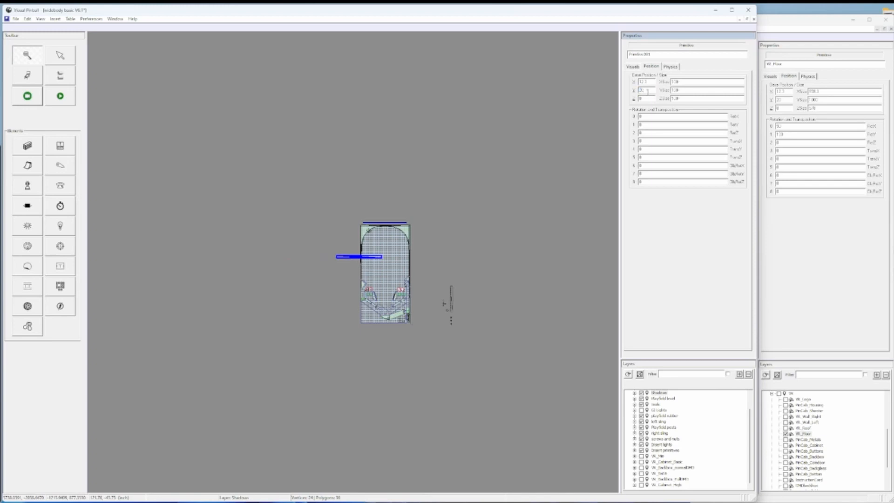
- Set the floor primitive's X, Y and Z sizes to match the example table's VR_Floor
{"action": "left_click", "coordinate": [653, 116]}
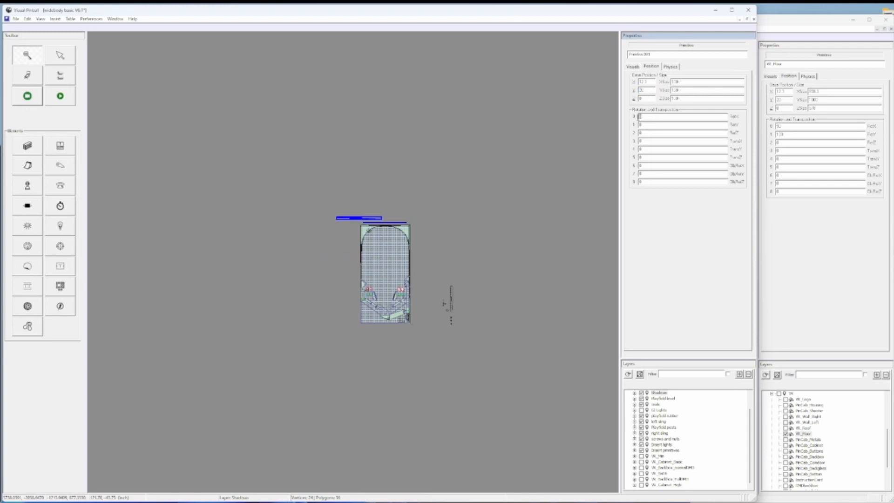
{"action": "double_click", "coordinate": [674, 82]}
{"action": "type", "text": "58.3"}
{"action": "left_click", "coordinate": [685, 93]}
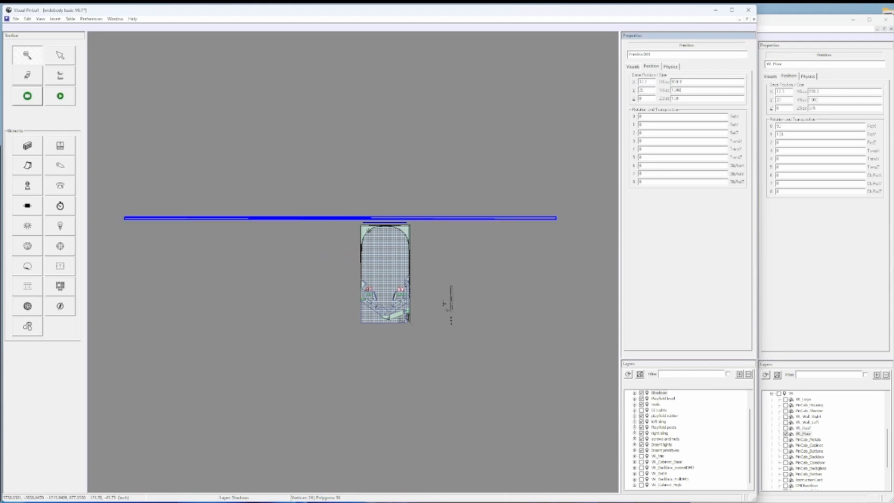
{"action": "left_click_drag", "start_coordinate": [680, 100], "coordinate": [669, 101]}
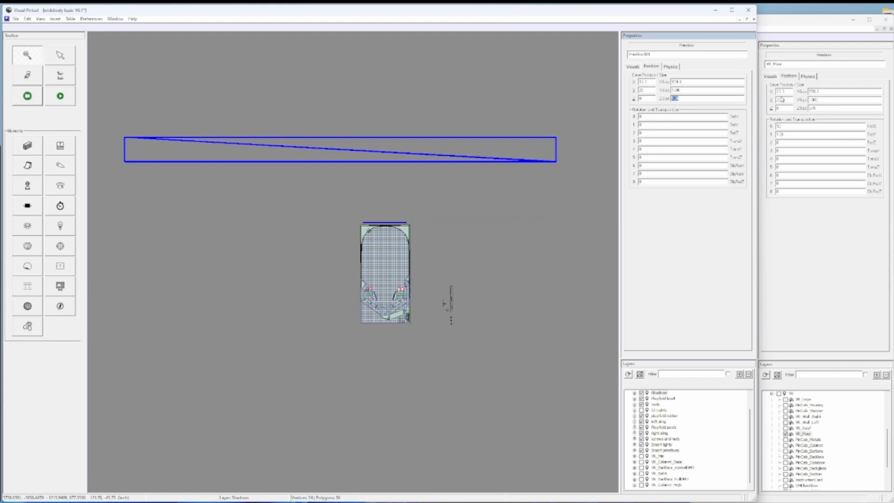
{"action": "type", "text": "0"}
- Rotate the floor primitive by 90 about X and 180 about Y, as in the example table
{"action": "left_click_drag", "start_coordinate": [645, 116], "coordinate": [632, 119]}
{"action": "left_click", "coordinate": [646, 126]}
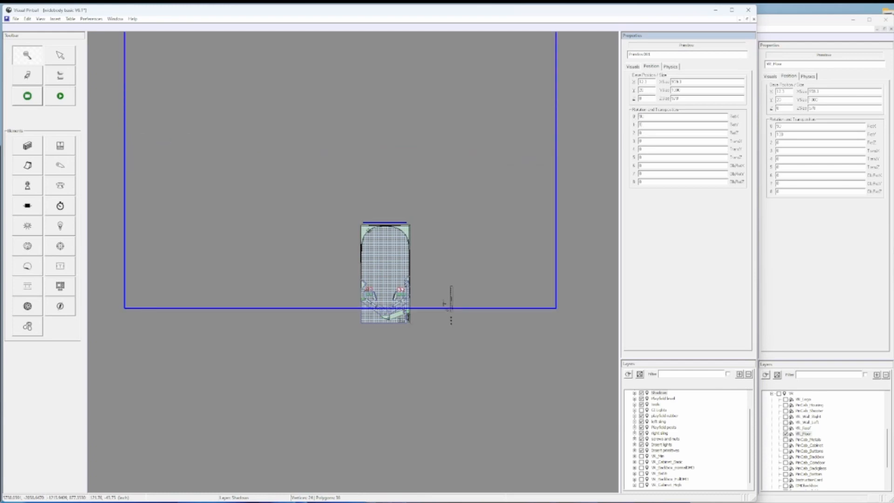
{"action": "left_click", "coordinate": [651, 135]}
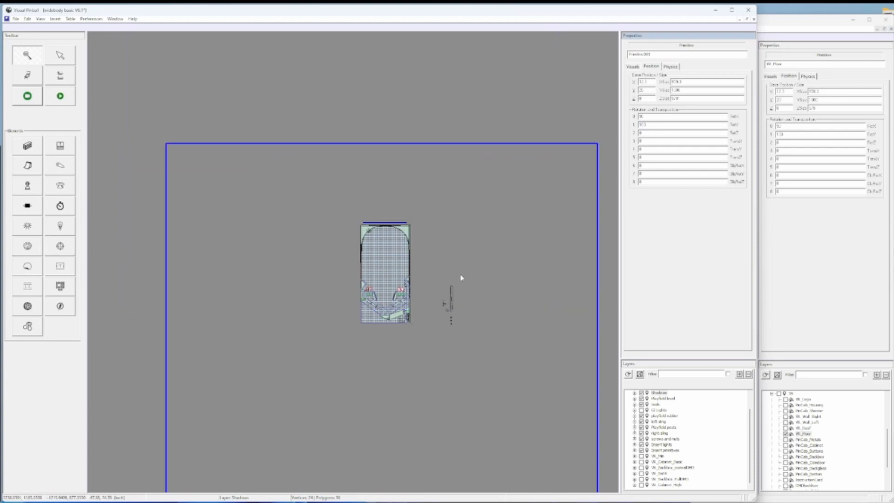
{"action": "scroll", "coordinate": [459, 268], "scroll_direction": "down", "scroll_amount": 2}
{"action": "scroll", "coordinate": [459, 268], "scroll_direction": "up", "scroll_amount": 2}
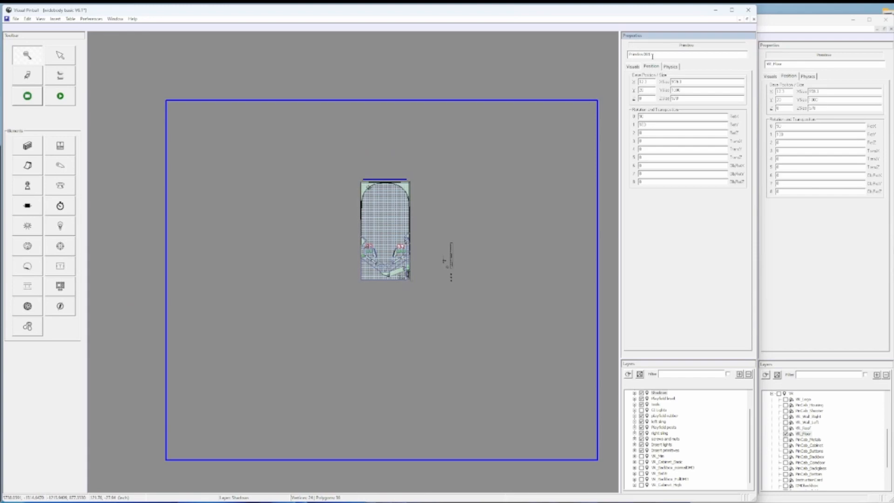
- Rename the new floor primitive to VR_Floor2
{"action": "left_click_drag", "start_coordinate": [652, 54], "coordinate": [619, 53]}
{"action": "type", "text": "VR_Floor1"}
{"action": "left_click", "coordinate": [606, 104]}
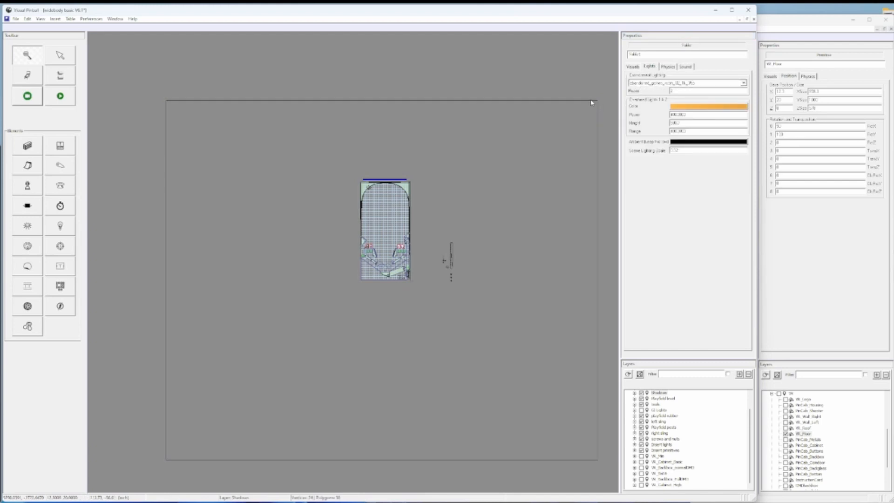
{"action": "left_click", "coordinate": [598, 112]}
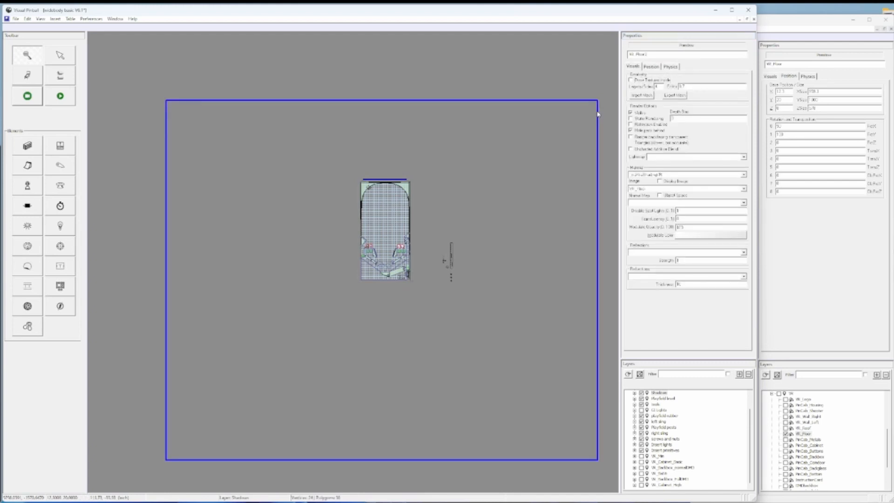
{"action": "right_click", "coordinate": [598, 115]}
{"action": "mouse_move", "coordinate": [698, 186]}
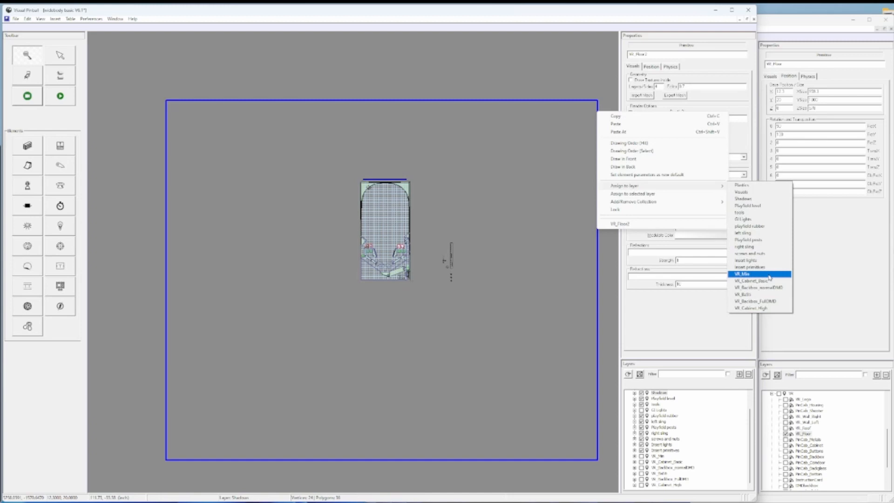
{"action": "left_click", "coordinate": [396, 71]}
{"action": "left_click", "coordinate": [231, 92]}
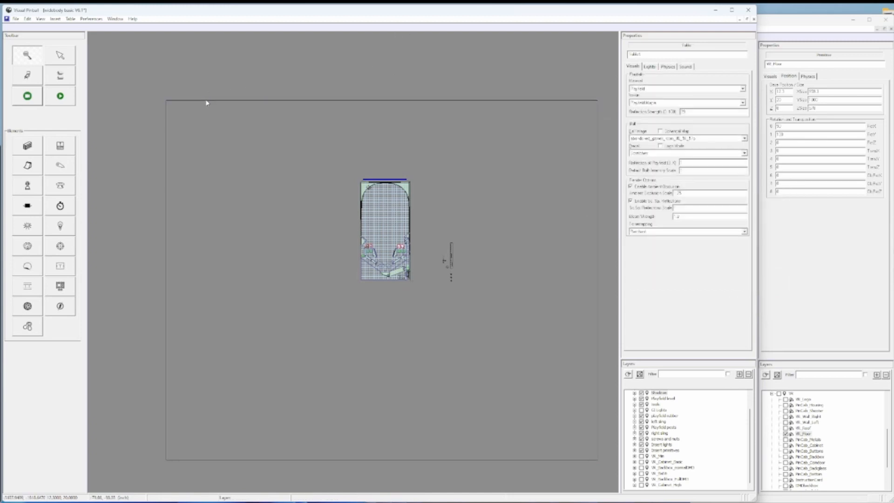
{"action": "left_click", "coordinate": [199, 102]}
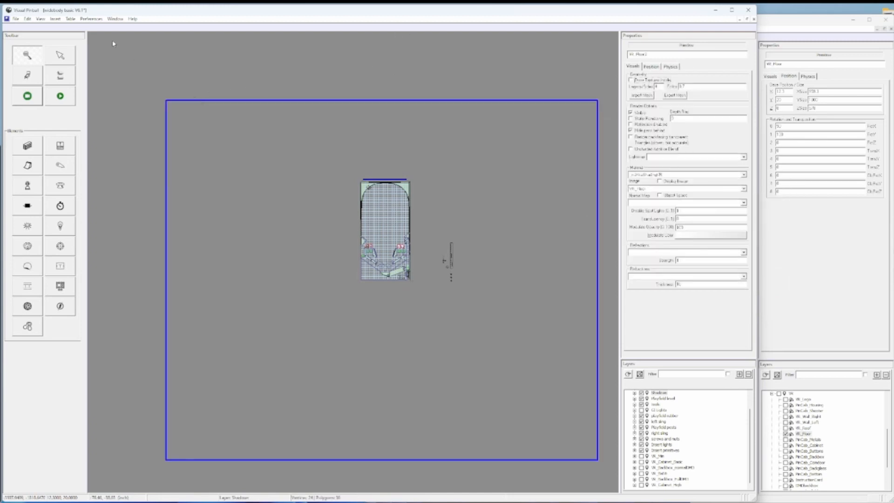
- Open the VR_Min collection for editing in the Collection Manager and add VR_Floor2 to its included elements
{"action": "left_click", "coordinate": [89, 20]}
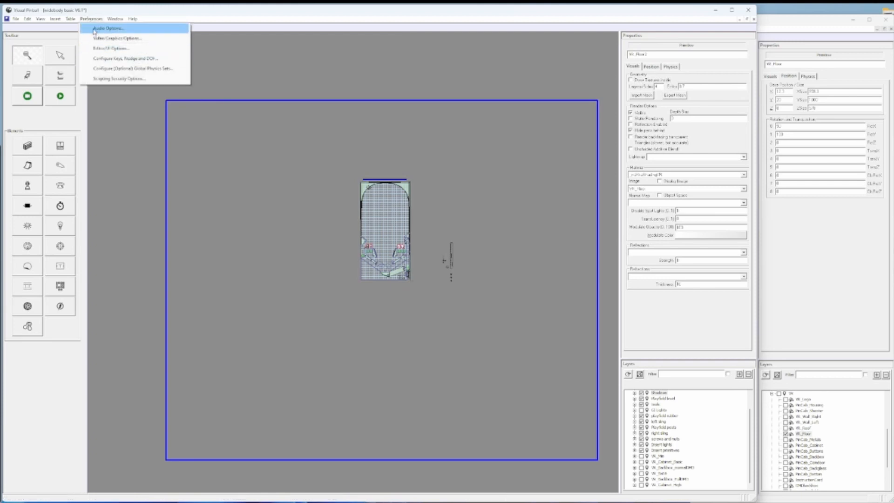
{"action": "mouse_move", "coordinate": [70, 20]}
{"action": "left_click", "coordinate": [98, 122]}
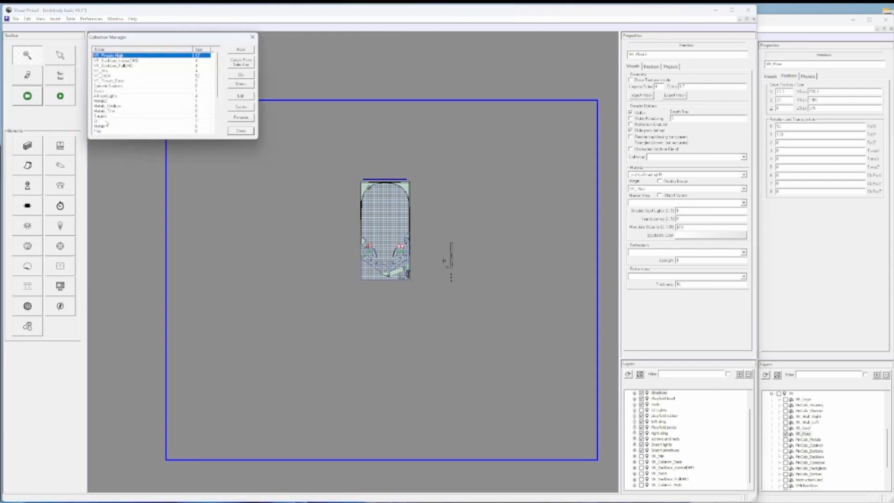
{"action": "double_click", "coordinate": [106, 72]}
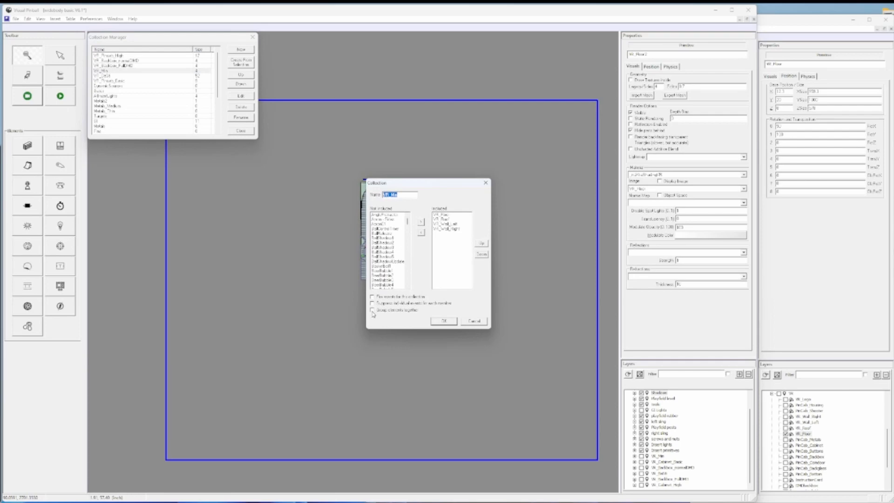
{"action": "left_click_drag", "start_coordinate": [409, 222], "coordinate": [410, 275]}
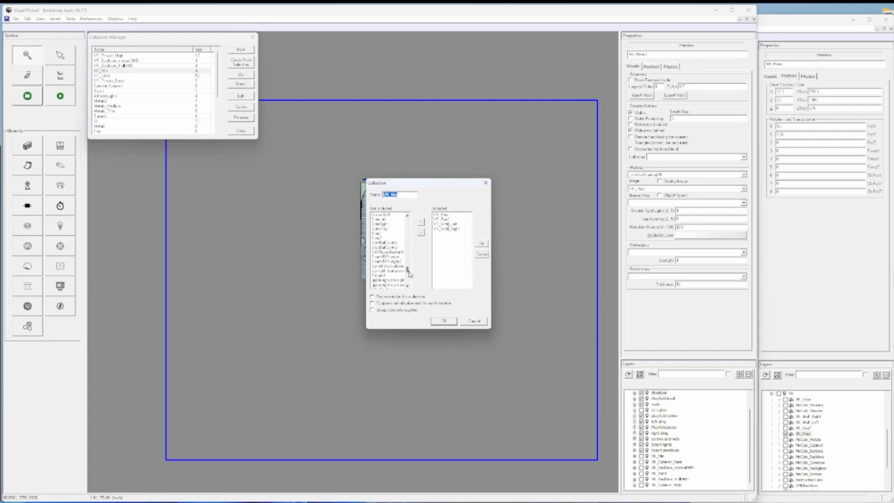
{"action": "scroll", "coordinate": [393, 256], "scroll_direction": "down", "scroll_amount": 10}
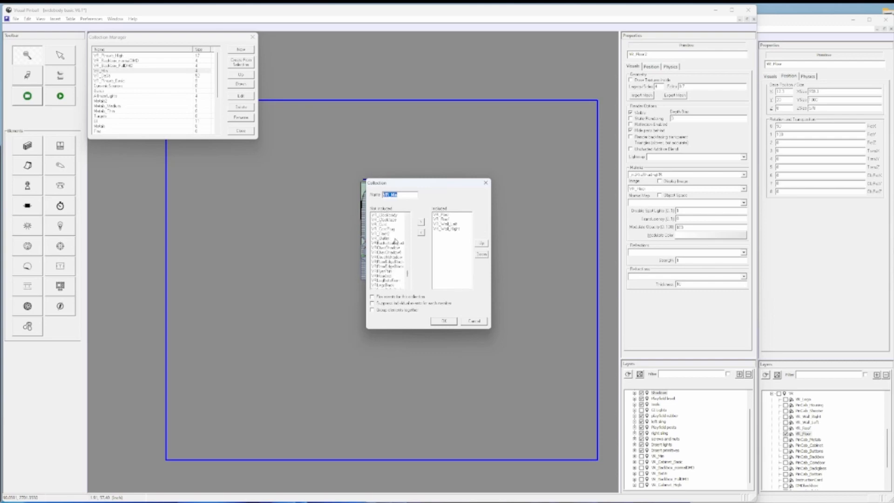
{"action": "scroll", "coordinate": [396, 241], "scroll_direction": "up", "scroll_amount": 2}
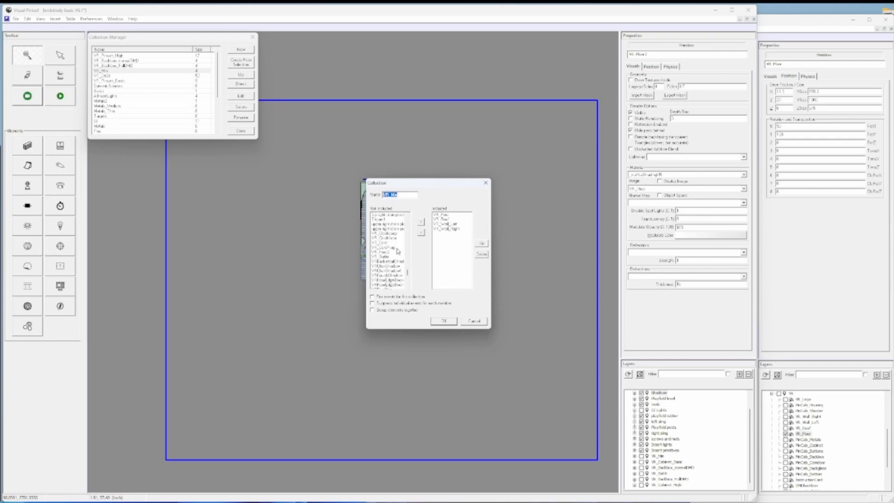
{"action": "left_click", "coordinate": [391, 252]}
{"action": "left_click", "coordinate": [422, 223]}
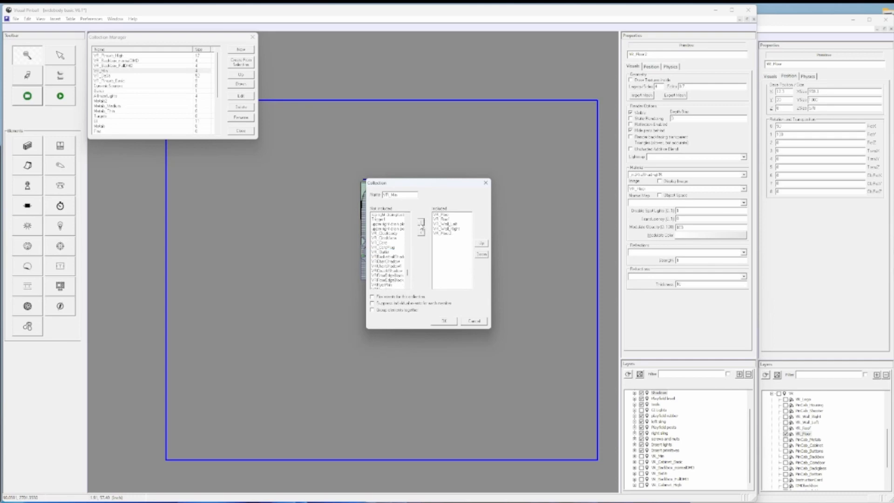
- Remove VR_Floor2 from the VR_Min collection's included elements and close the collection editor and Collection Manager
{"action": "left_click", "coordinate": [442, 233]}
{"action": "left_click", "coordinate": [422, 232]}
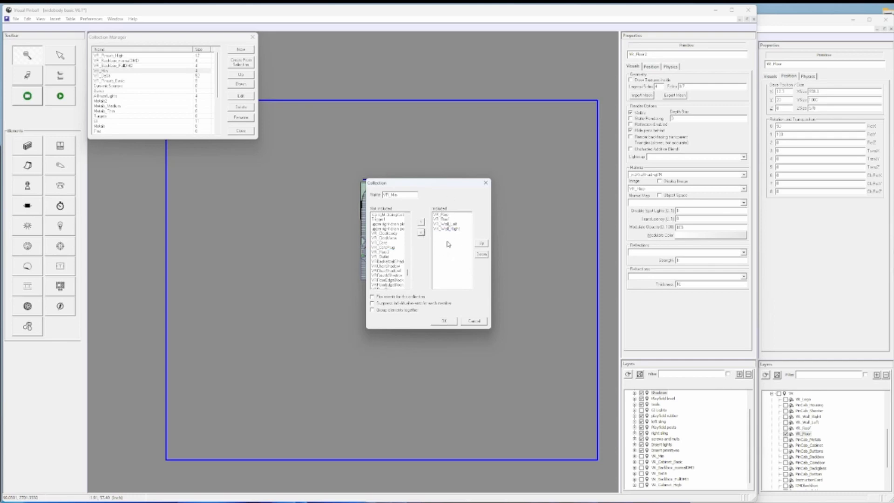
{"action": "left_click", "coordinate": [486, 182]}
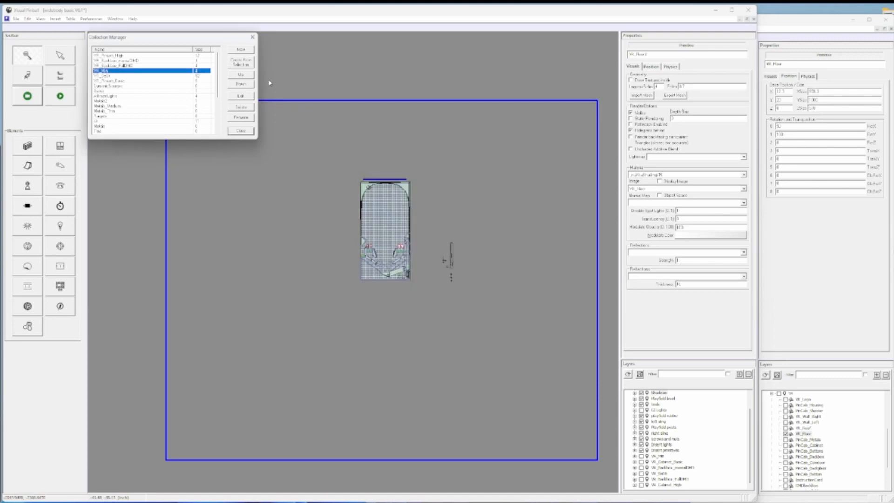
{"action": "left_click", "coordinate": [245, 133]}
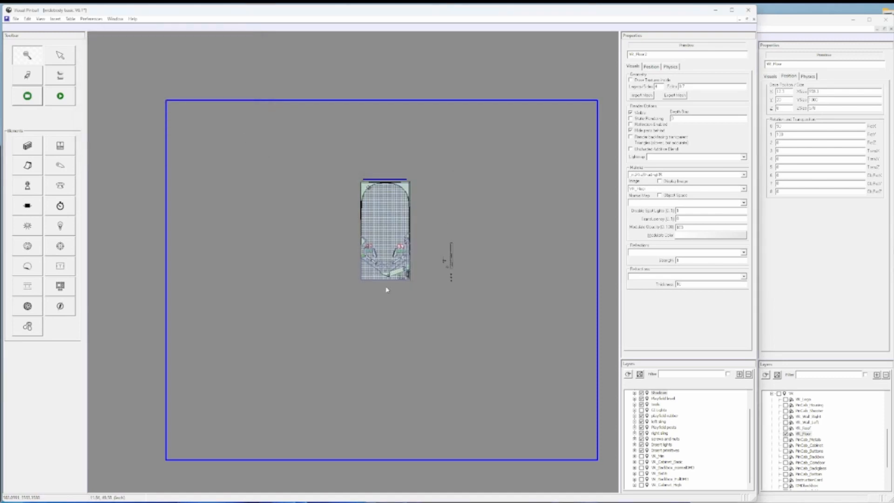
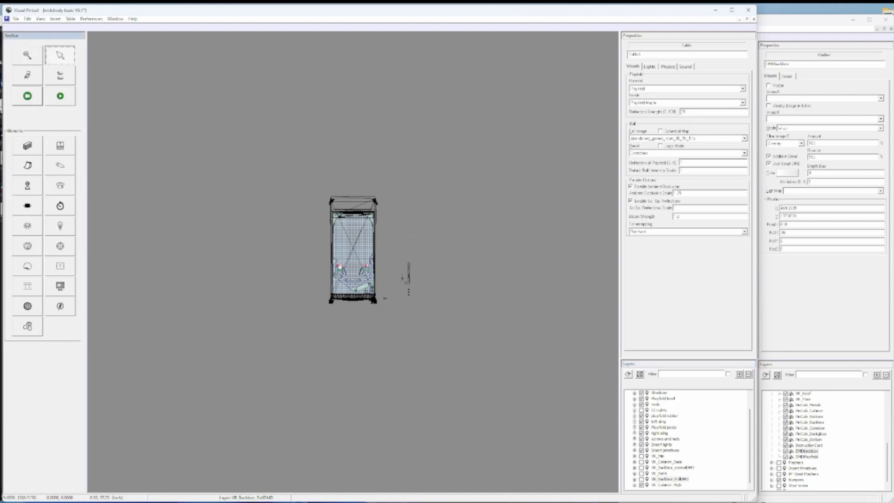
- Examine the cabinet's front leg primitive's position settings and the table's material list
{"action": "left_click", "coordinate": [377, 304]}
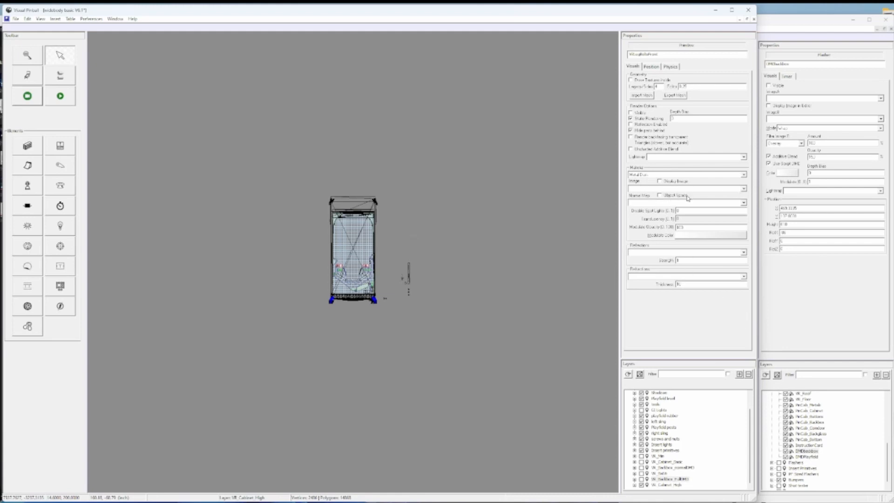
{"action": "left_click", "coordinate": [652, 68]}
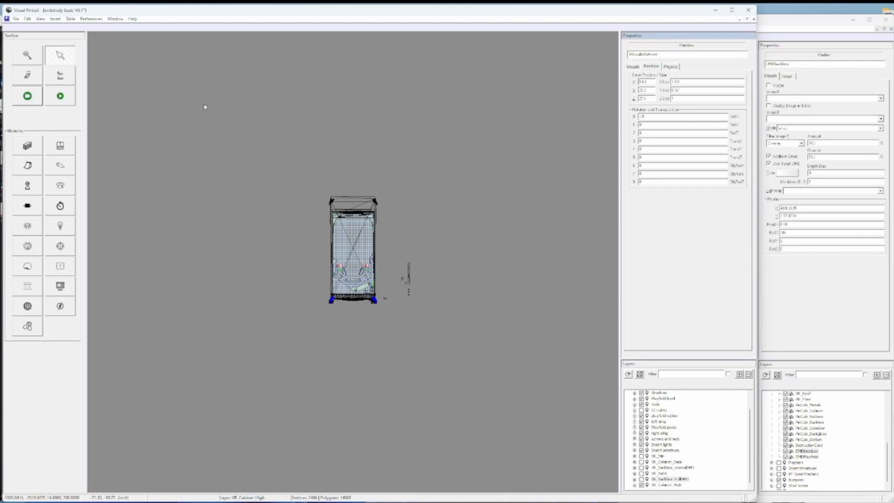
{"action": "left_click", "coordinate": [71, 18]}
{"action": "left_click", "coordinate": [97, 92]}
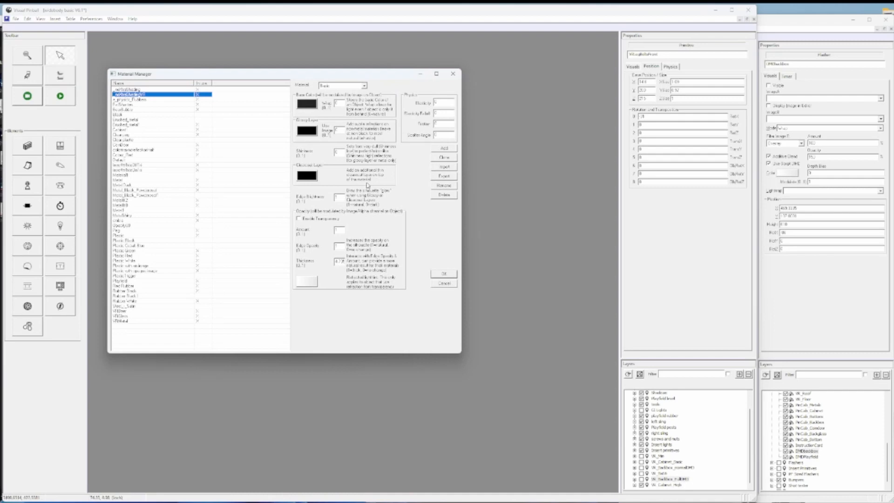
{"action": "left_click", "coordinate": [452, 73]}
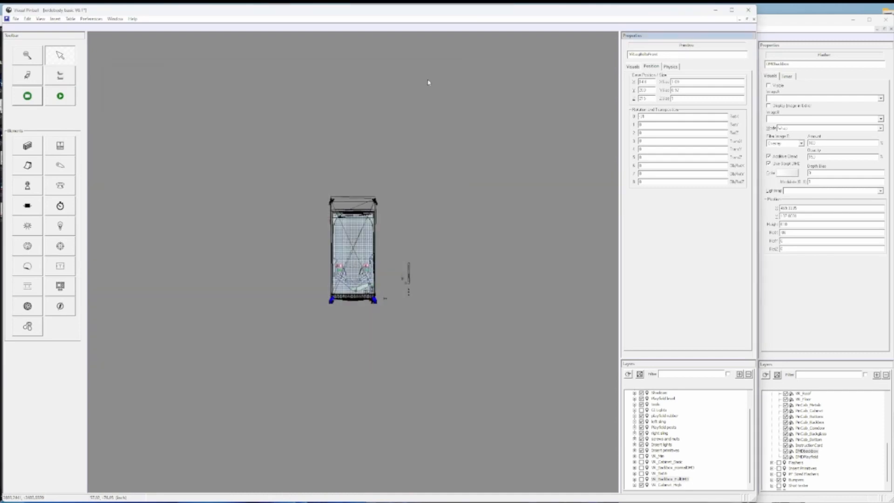
- Examine the VR_Roof texture in the Image Manager and close the manager
{"action": "left_click", "coordinate": [56, 19]}
{"action": "left_click", "coordinate": [80, 21]}
{"action": "left_click", "coordinate": [69, 20]}
{"action": "left_click", "coordinate": [92, 81]}
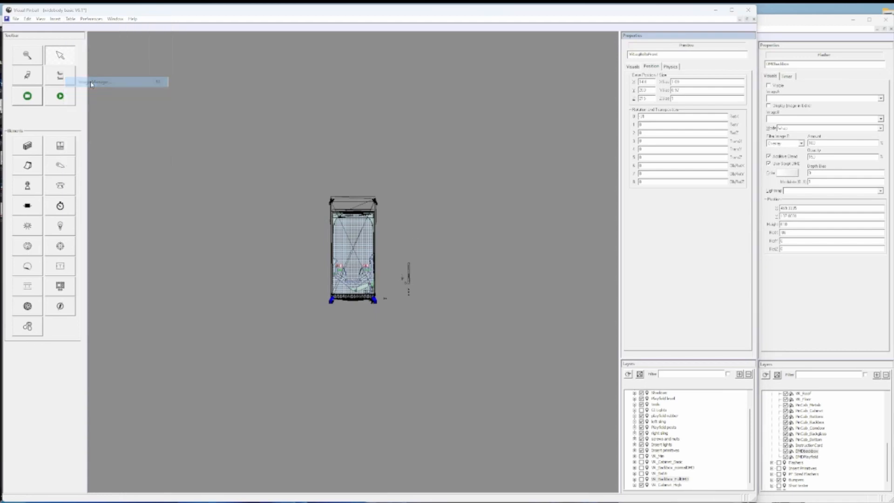
{"action": "scroll", "coordinate": [124, 298], "scroll_direction": "down", "scroll_amount": 12}
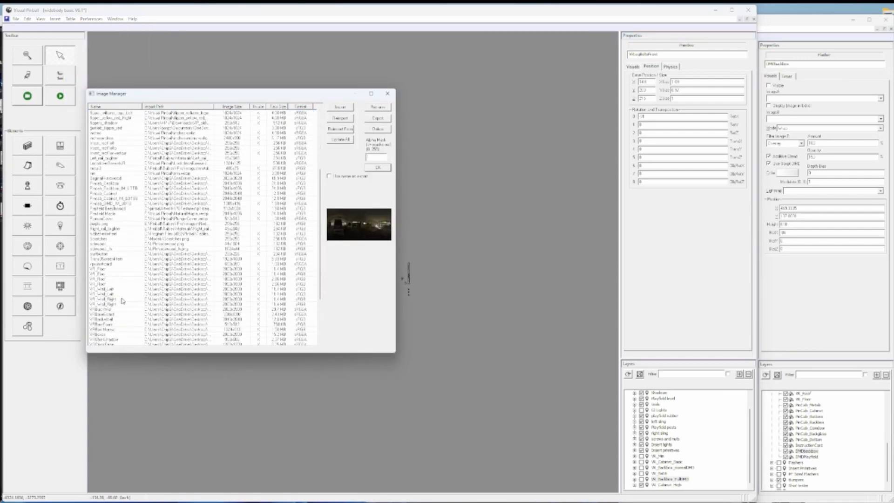
{"action": "left_click", "coordinate": [106, 214]}
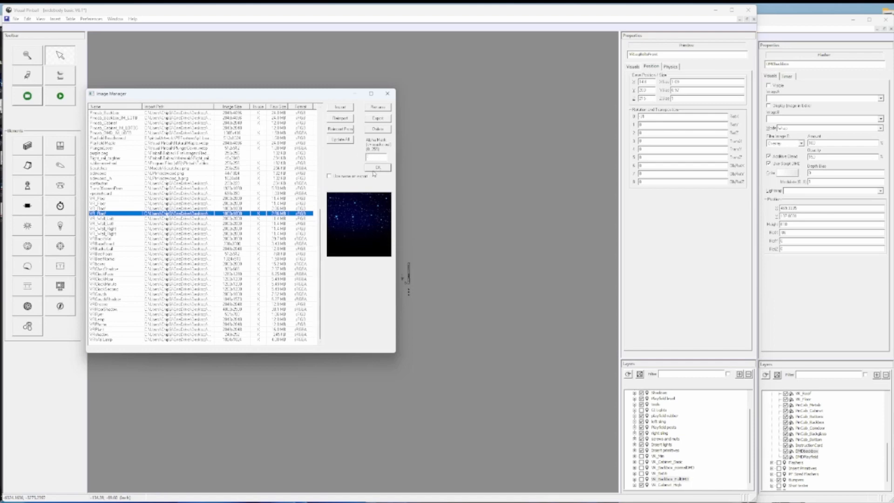
{"action": "left_click", "coordinate": [387, 94]}
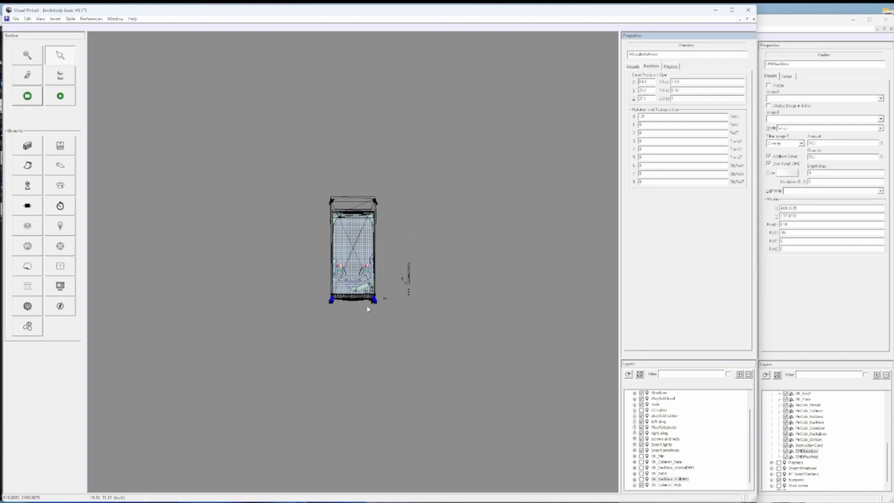
- Compare the properties of the first two listed materials in the Material Manager and close it
{"action": "left_click", "coordinate": [91, 19]}
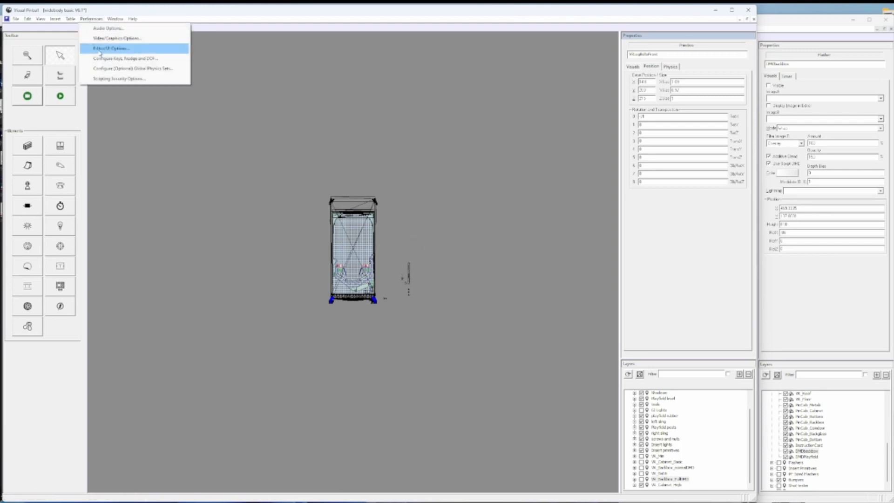
{"action": "left_click", "coordinate": [70, 31]}
{"action": "left_click", "coordinate": [70, 19]}
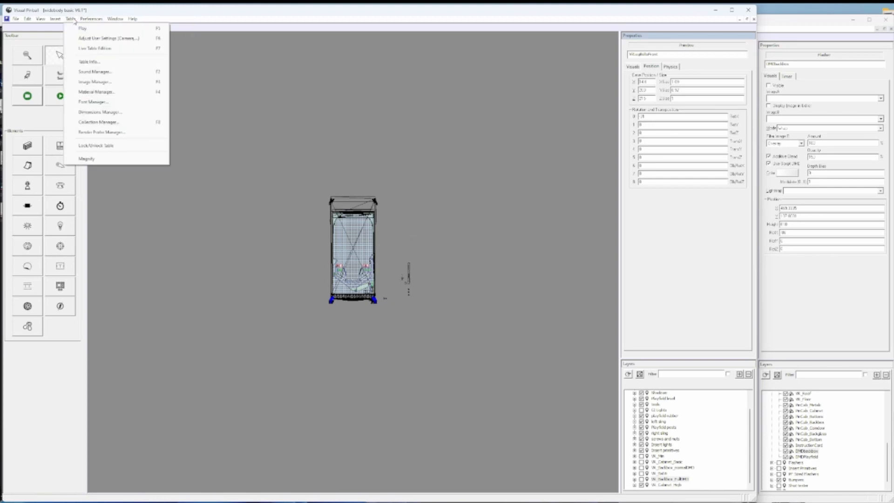
{"action": "left_click", "coordinate": [108, 92]}
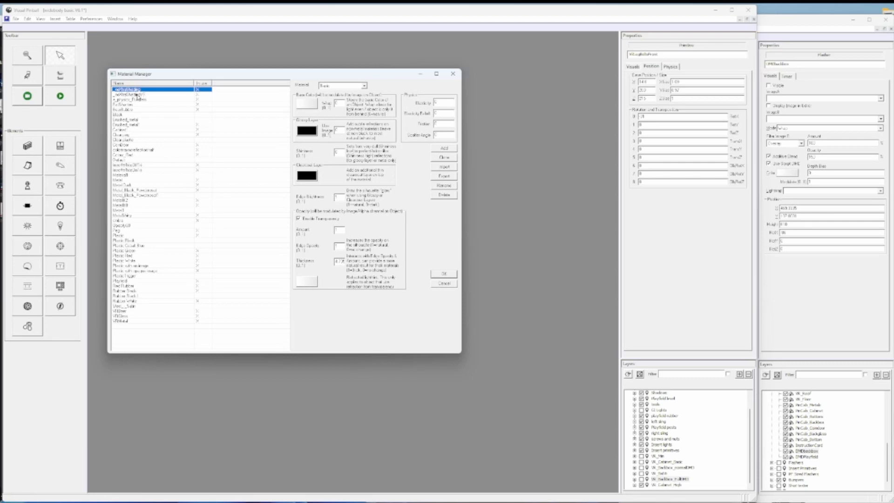
{"action": "left_click", "coordinate": [129, 94]}
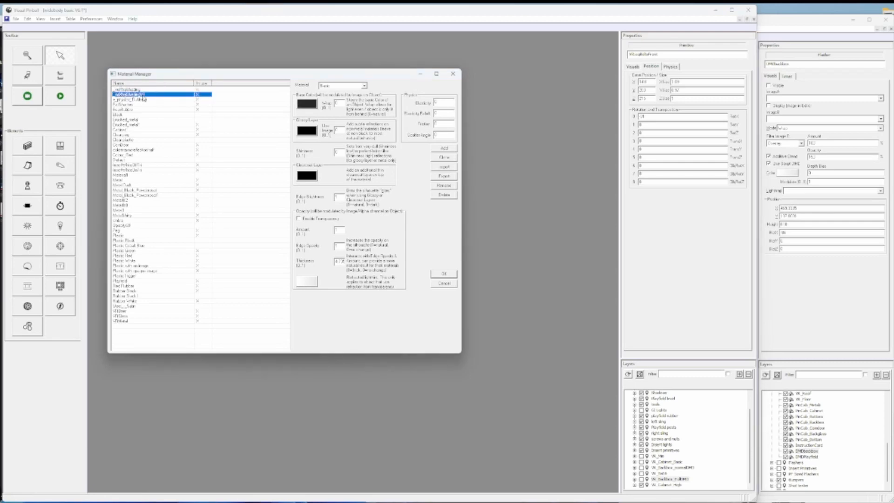
{"action": "left_click", "coordinate": [120, 93]}
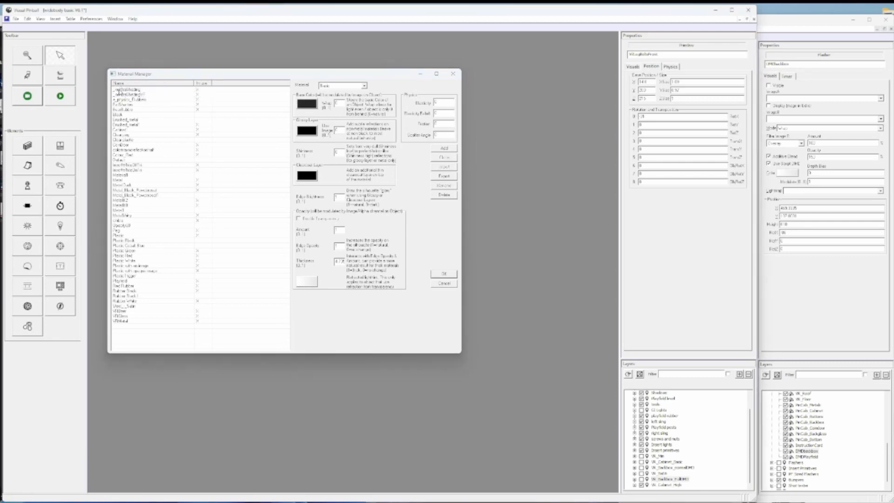
{"action": "left_click", "coordinate": [120, 90]}
{"action": "left_click", "coordinate": [139, 95]}
{"action": "left_click", "coordinate": [140, 95]}
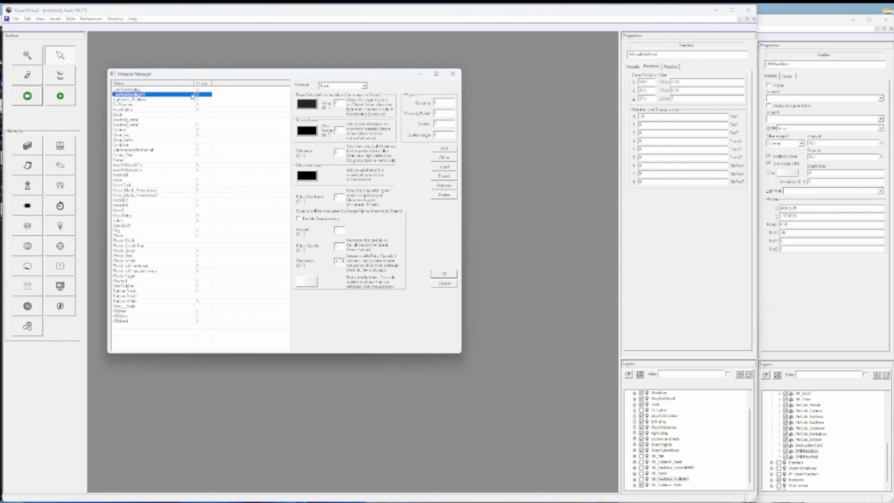
{"action": "left_click", "coordinate": [150, 94]}
{"action": "left_click", "coordinate": [143, 89]}
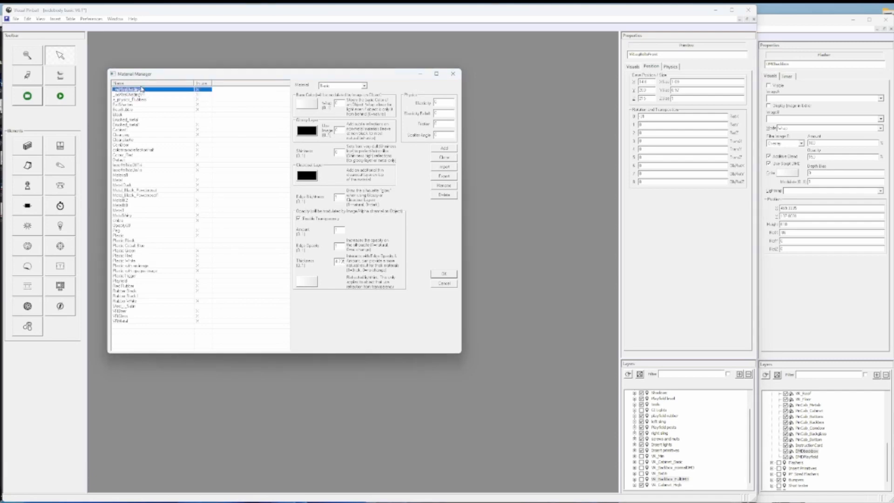
{"action": "left_click", "coordinate": [165, 98]}
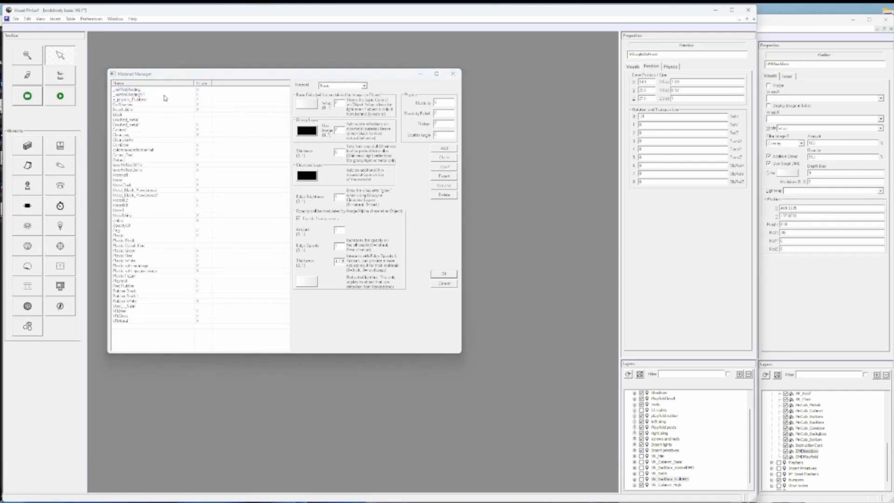
{"action": "left_click", "coordinate": [165, 98]}
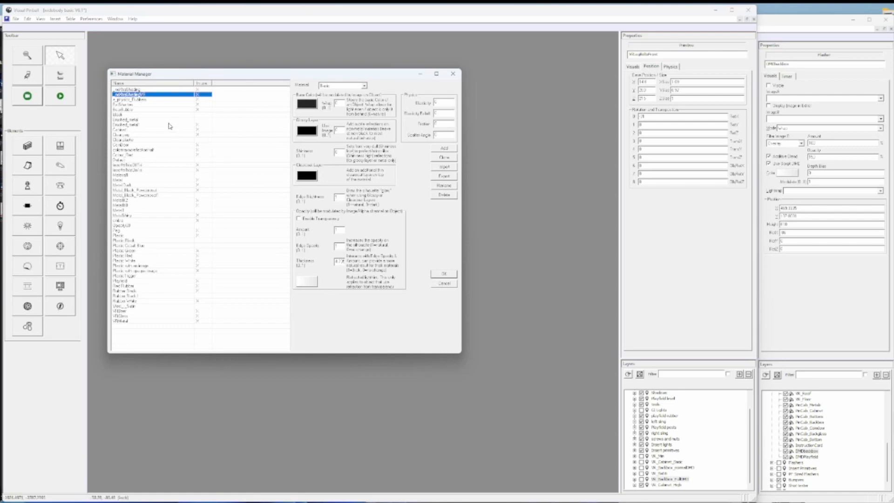
{"action": "left_click", "coordinate": [444, 273]}
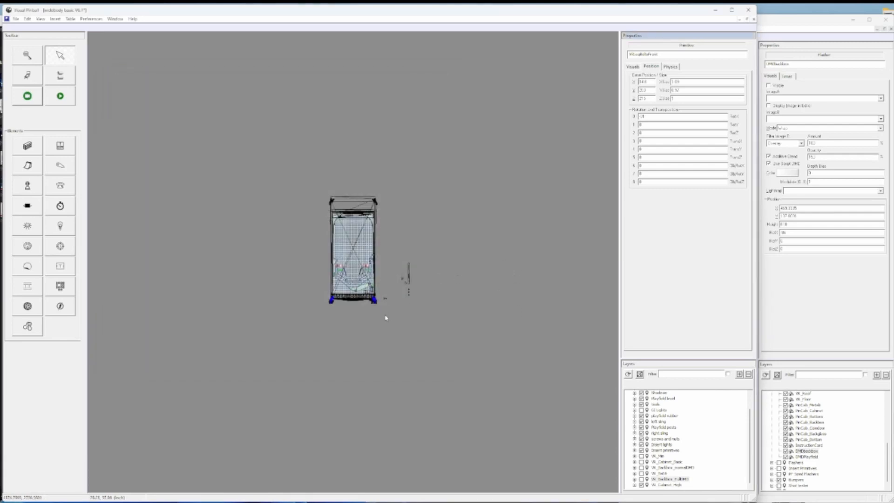
- Show the VR_Min, VR_Cabinet_Basic and VR_Backbox_normalDMD layers and hide the VR_Cabinet_High layer in the table being built
{"action": "left_click", "coordinate": [799, 27]}
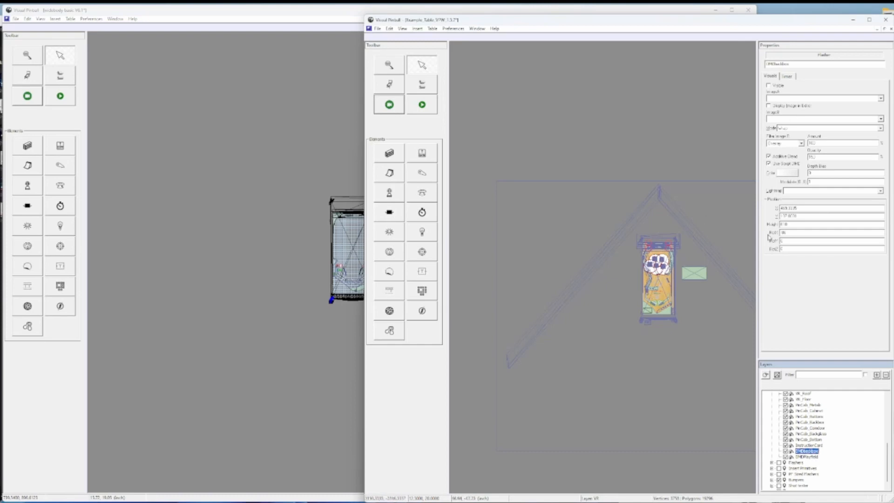
{"action": "left_click", "coordinate": [213, 274]}
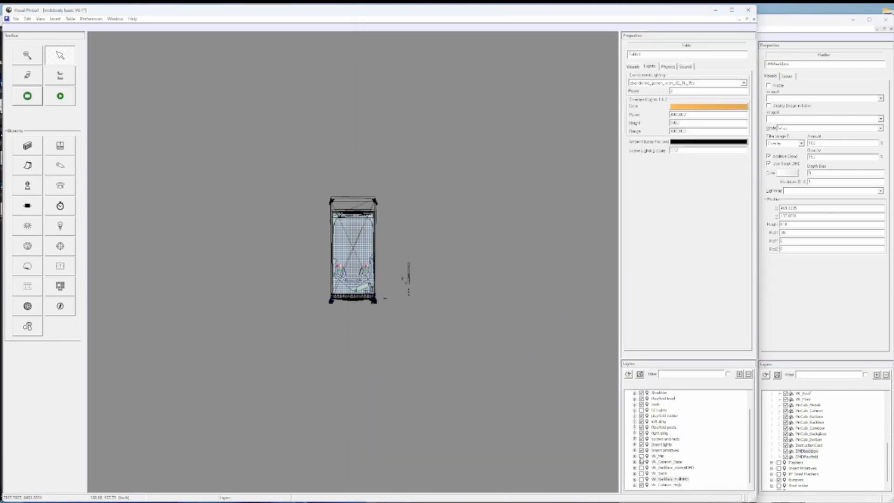
{"action": "left_click", "coordinate": [643, 457]}
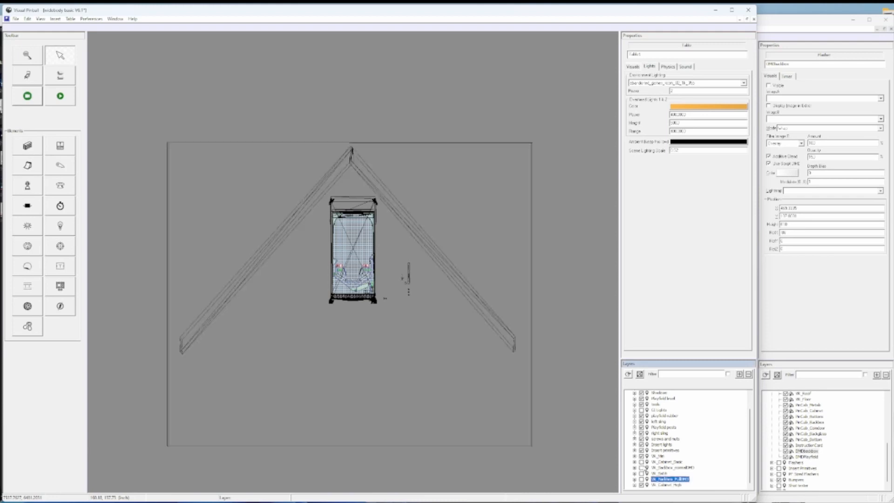
{"action": "left_click", "coordinate": [642, 462]}
{"action": "left_click", "coordinate": [642, 485]}
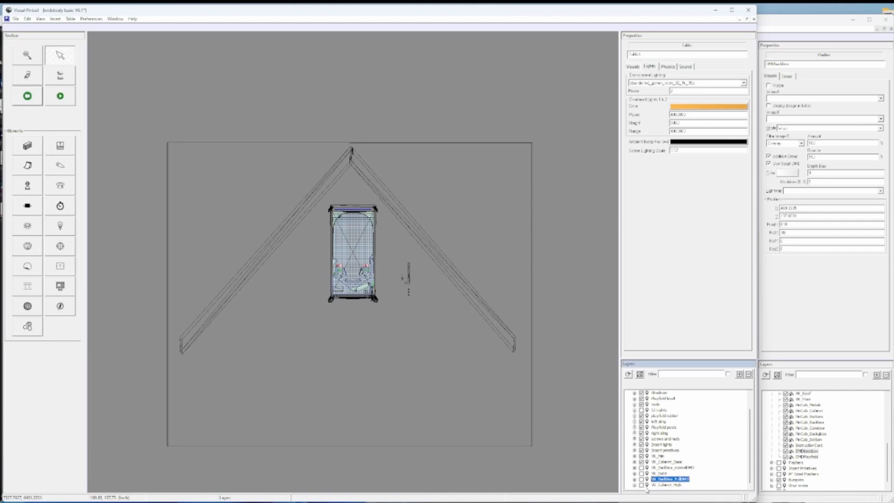
{"action": "left_click", "coordinate": [642, 468]}
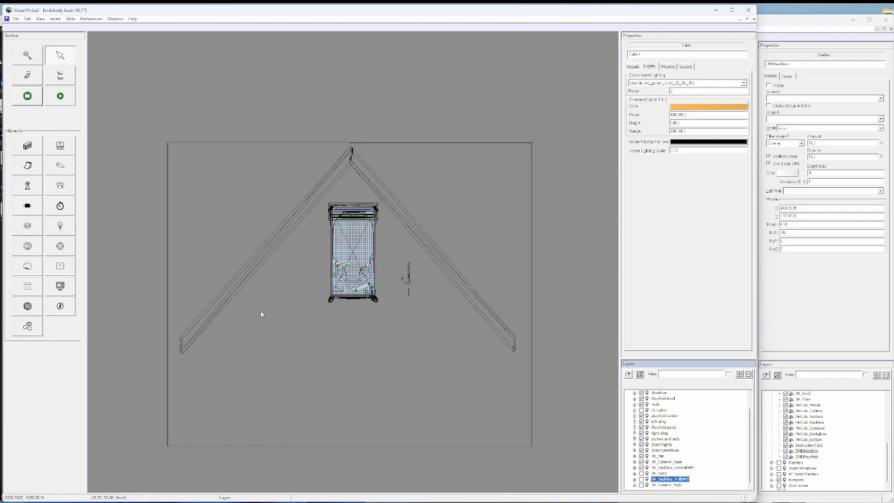
- Select the VR_Wall_Right primitive and examine its visual settings
{"action": "left_click", "coordinate": [420, 230]}
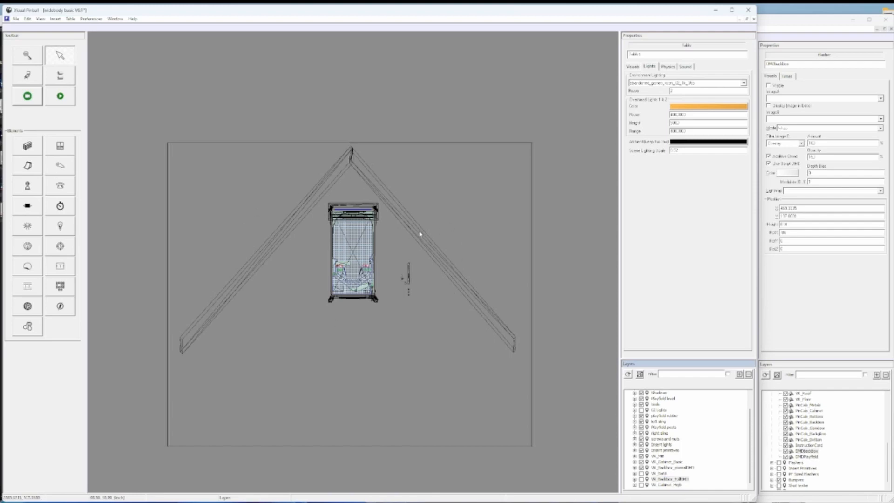
{"action": "left_click", "coordinate": [352, 156]}
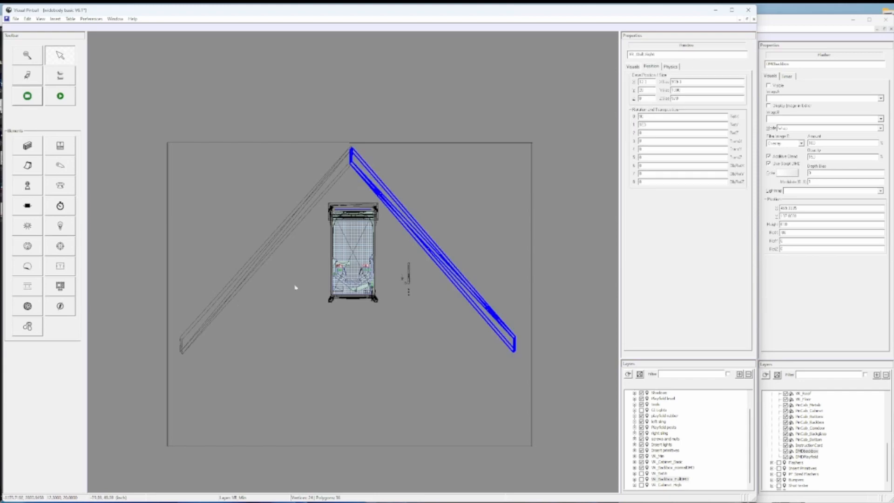
{"action": "left_click", "coordinate": [634, 68]}
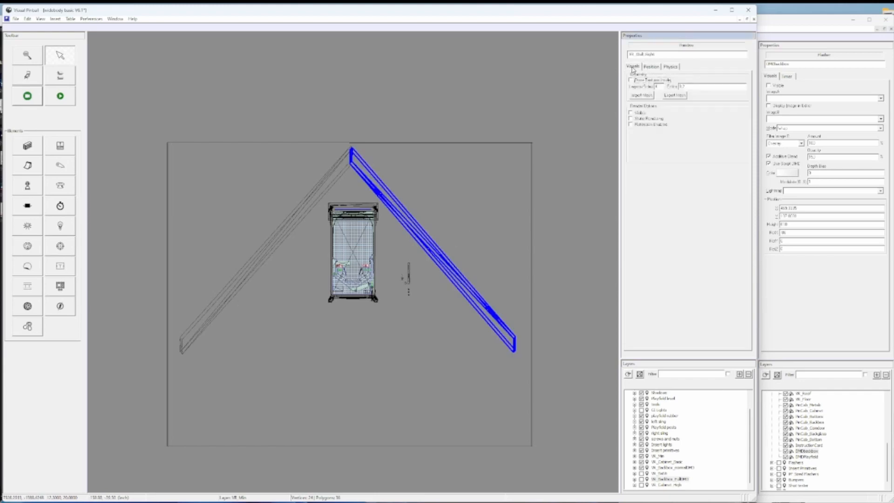